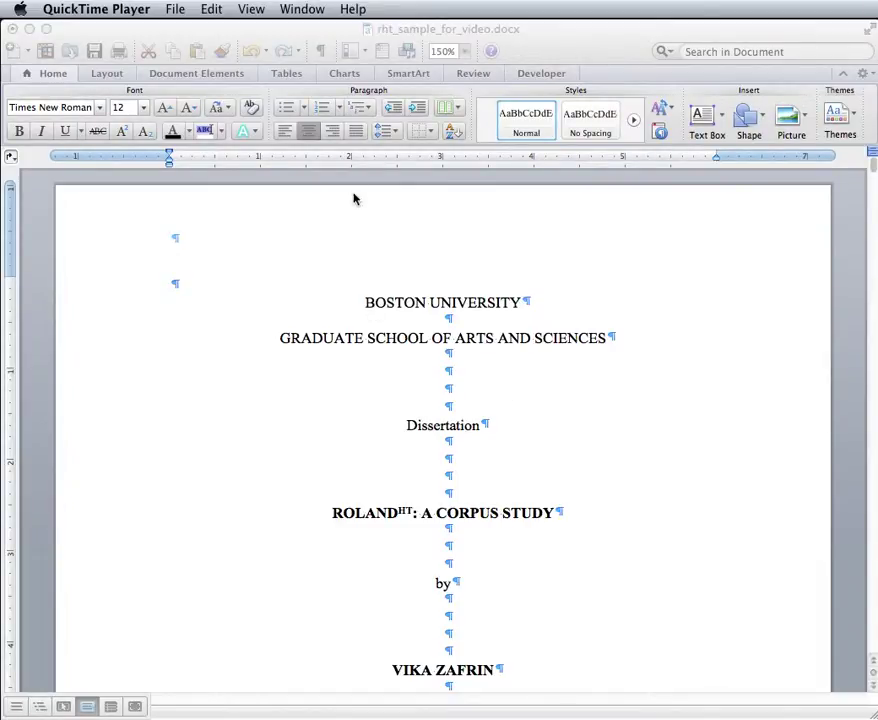
Bring the dissertation window forward and turn on Show/Hide ¶ paragraph marks
{"action": "left_click", "coordinate": [325, 58]}
{"action": "left_click", "coordinate": [320, 52]}
{"action": "left_click", "coordinate": [320, 51]}
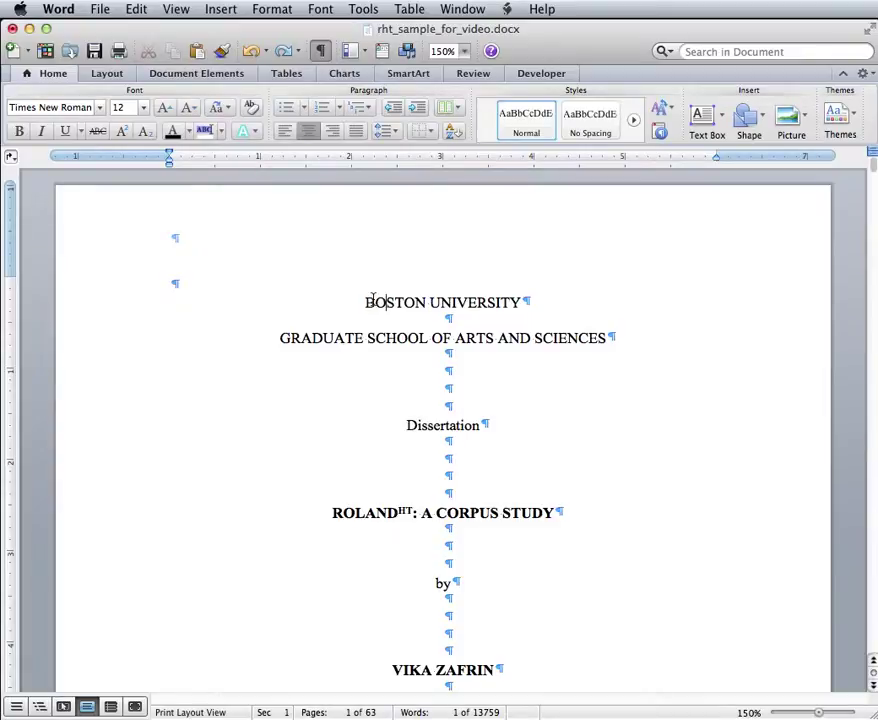
{"action": "key", "text": "Right"}
{"action": "key", "text": "Right"}
Scroll to the readers' approval page and its closing Page Break
{"action": "scroll", "coordinate": [631, 480], "scroll_direction": "down", "scroll_amount": 10}
{"action": "scroll", "coordinate": [632, 481], "scroll_direction": "down", "scroll_amount": 3}
{"action": "scroll", "coordinate": [632, 481], "scroll_direction": "down", "scroll_amount": 15}
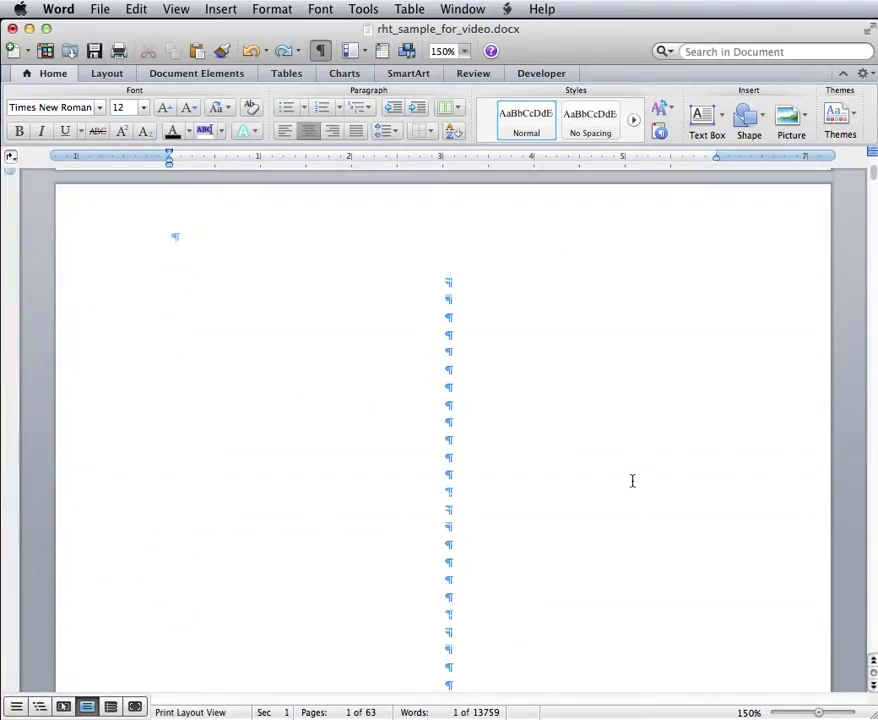
{"action": "scroll", "coordinate": [632, 481], "scroll_direction": "down", "scroll_amount": 6}
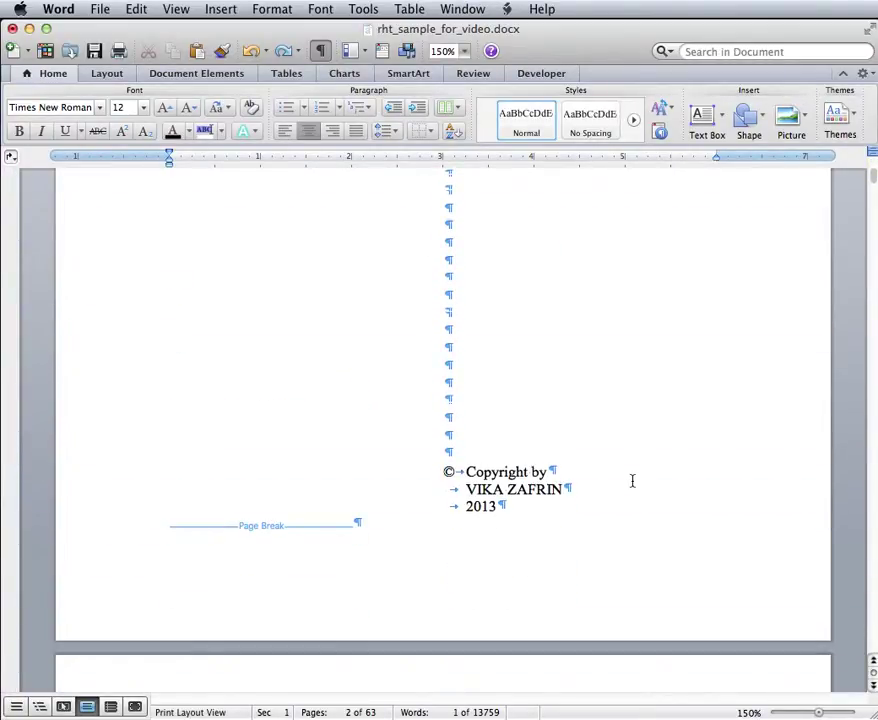
{"action": "scroll", "coordinate": [632, 481], "scroll_direction": "down", "scroll_amount": 12}
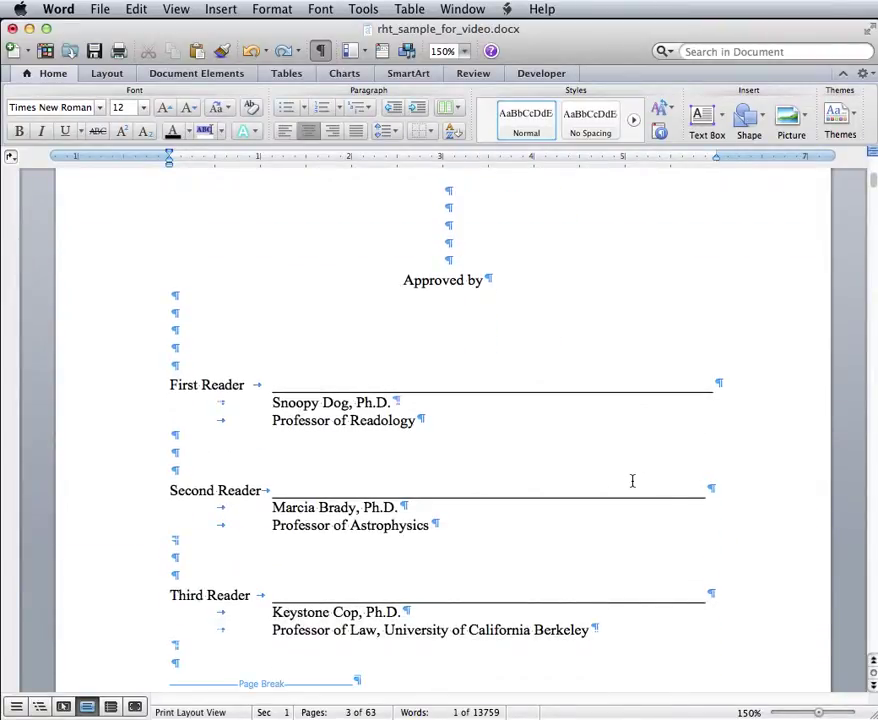
{"action": "scroll", "coordinate": [632, 481], "scroll_direction": "down", "scroll_amount": 4}
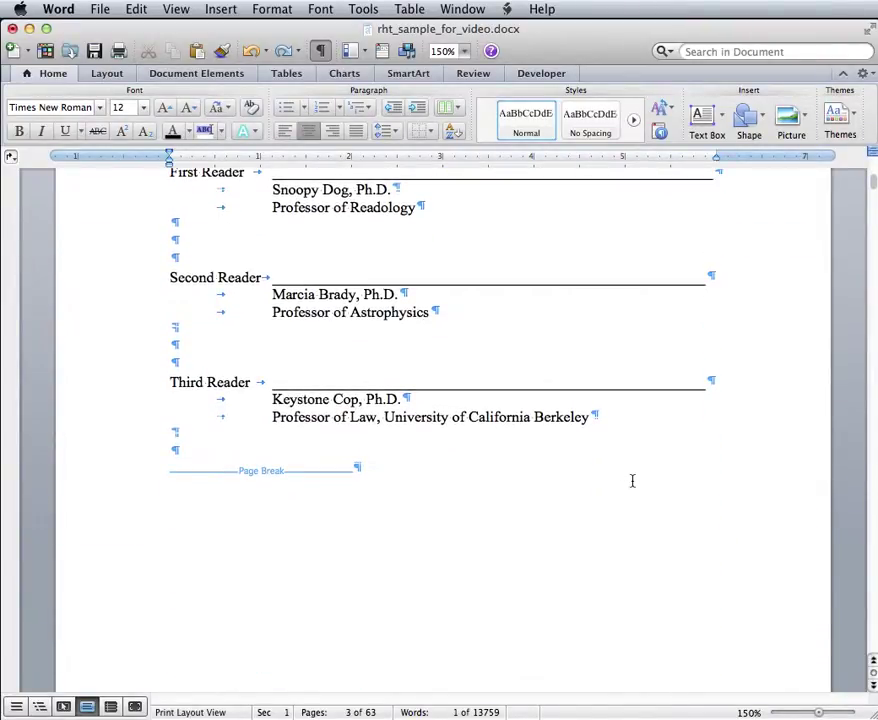
{"action": "scroll", "coordinate": [632, 481], "scroll_direction": "down", "scroll_amount": 20}
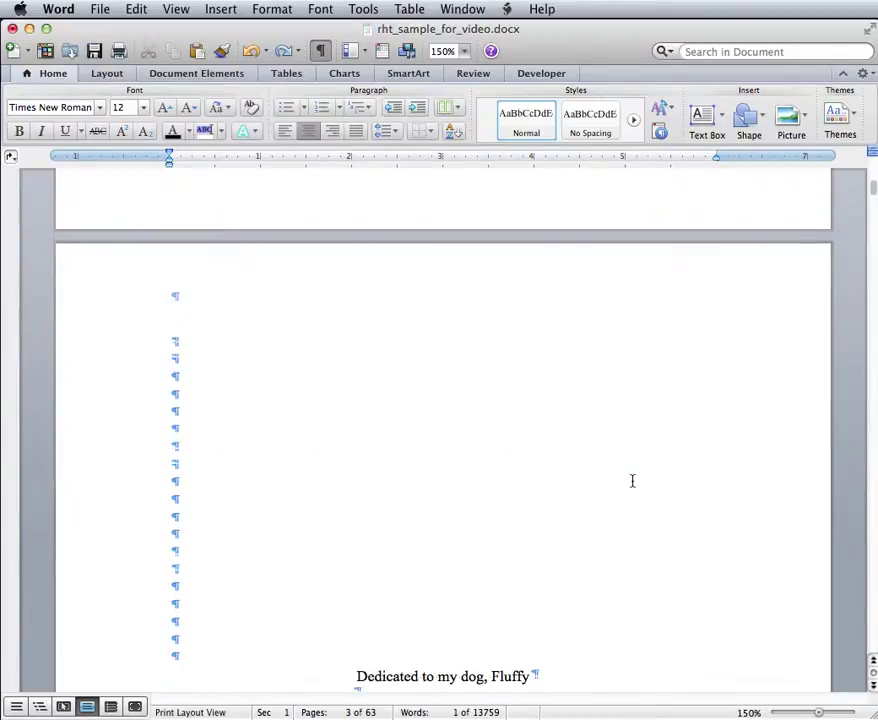
{"action": "scroll", "coordinate": [632, 481], "scroll_direction": "down", "scroll_amount": 1}
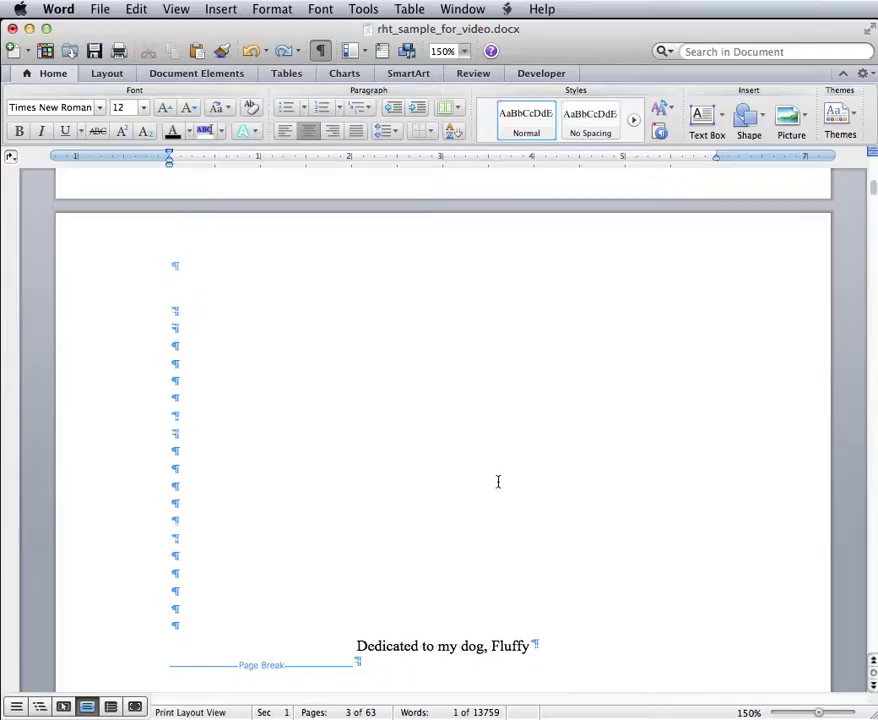
{"action": "scroll", "coordinate": [498, 482], "scroll_direction": "up", "scroll_amount": 5}
{"action": "scroll", "coordinate": [498, 482], "scroll_direction": "up", "scroll_amount": 8}
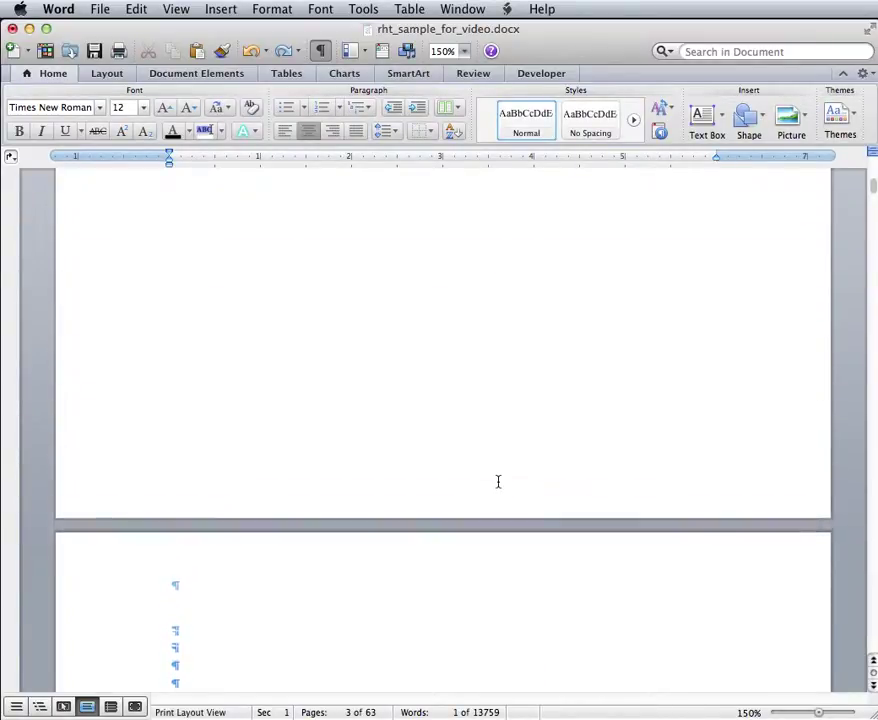
{"action": "scroll", "coordinate": [498, 482], "scroll_direction": "up", "scroll_amount": 2}
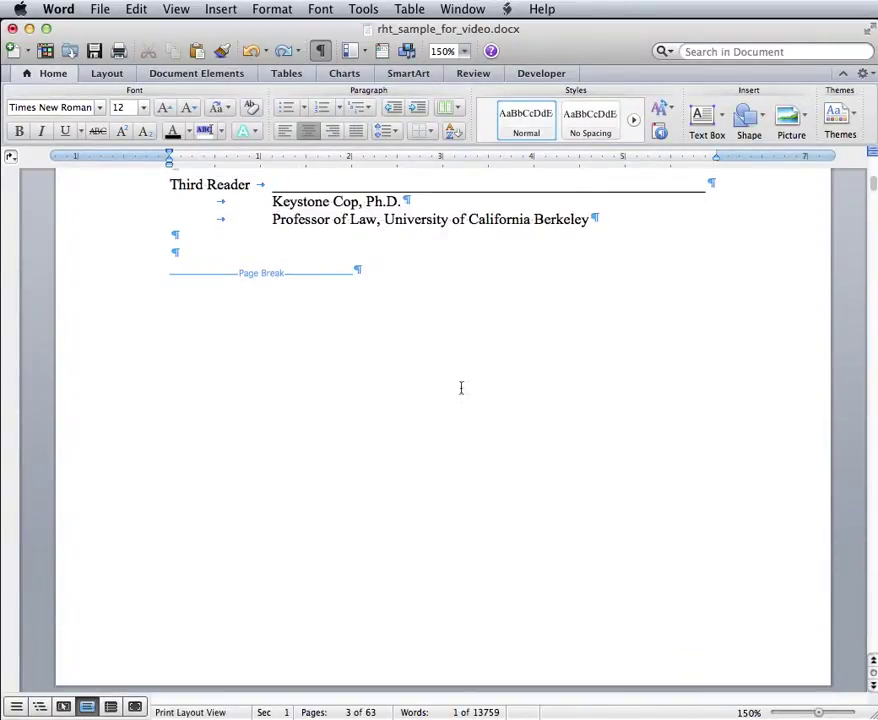
Delete the approval page's Page Break and insert a Section Break (Next Page) instead
{"action": "left_click", "coordinate": [401, 266]}
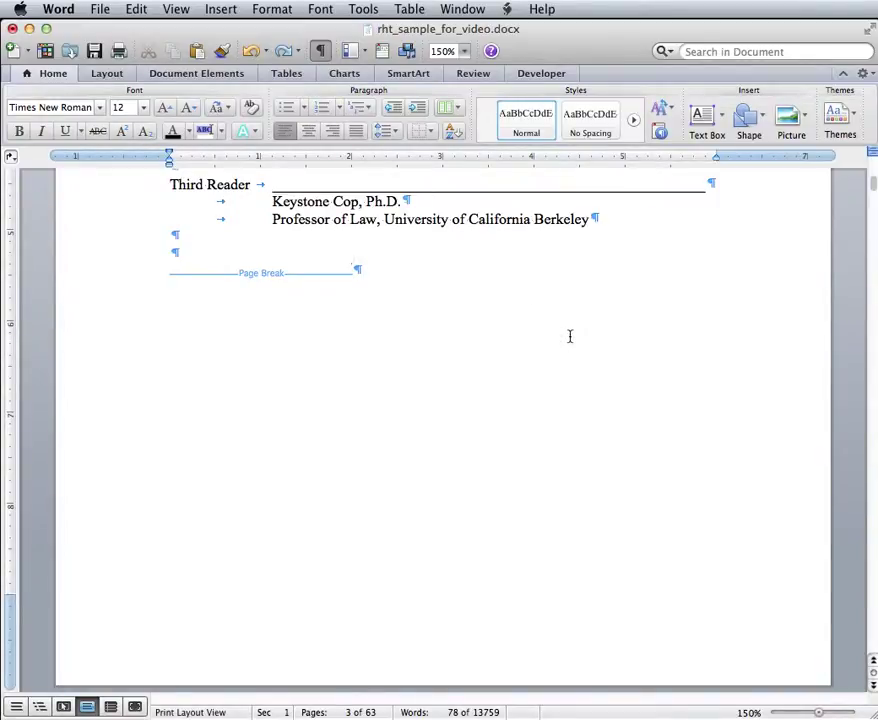
{"action": "key", "text": "BackSpace"}
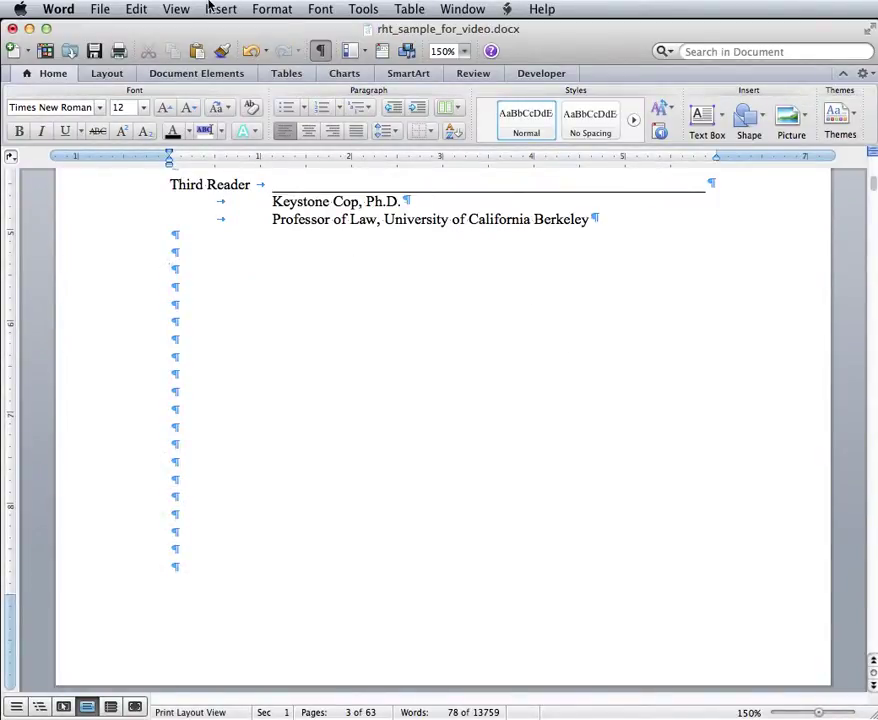
{"action": "left_click", "coordinate": [215, 8]}
{"action": "mouse_move", "coordinate": [225, 30]}
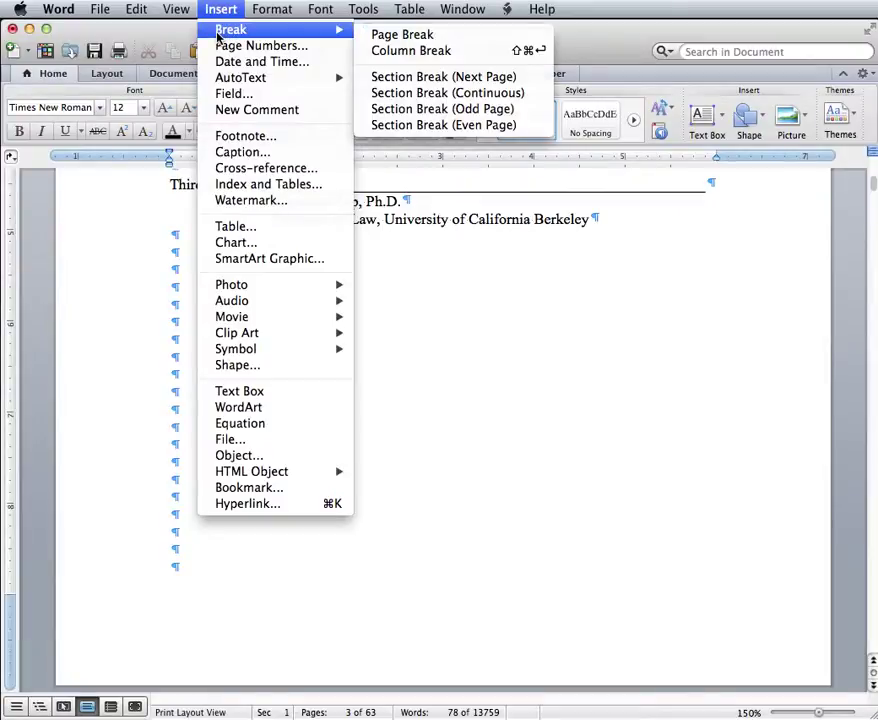
{"action": "left_click", "coordinate": [462, 78]}
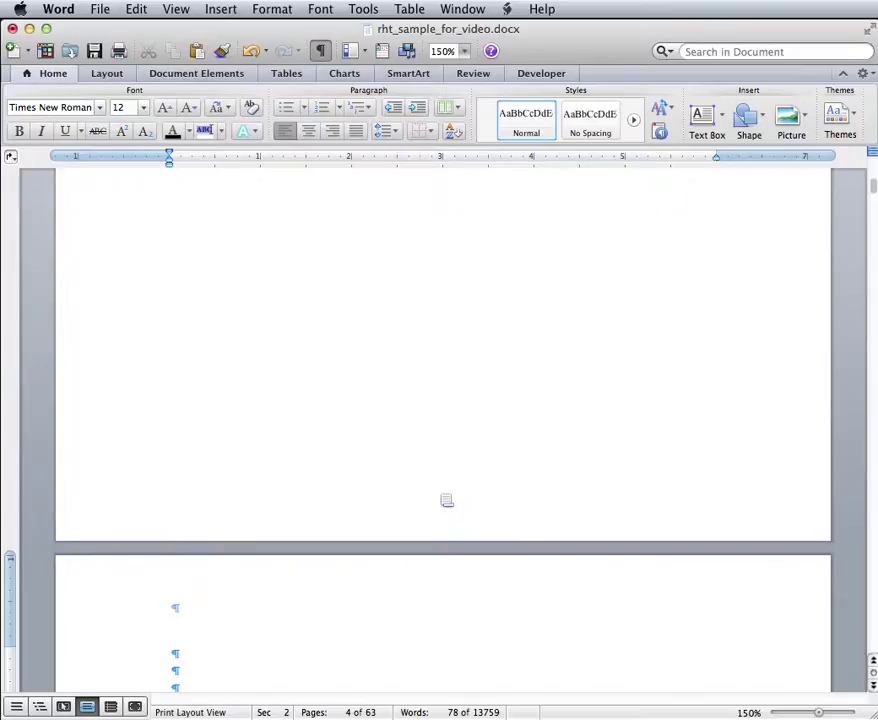
Scroll to the bottom of the dedication page and open its footer for editing
{"action": "scroll", "coordinate": [447, 500], "scroll_direction": "down", "scroll_amount": 3}
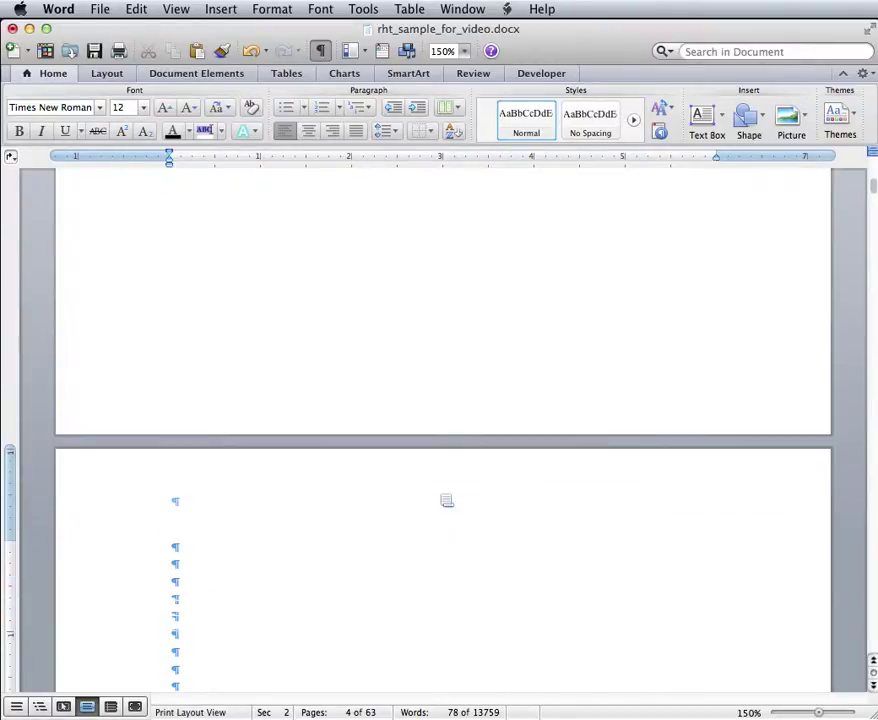
{"action": "scroll", "coordinate": [447, 500], "scroll_direction": "down", "scroll_amount": 3}
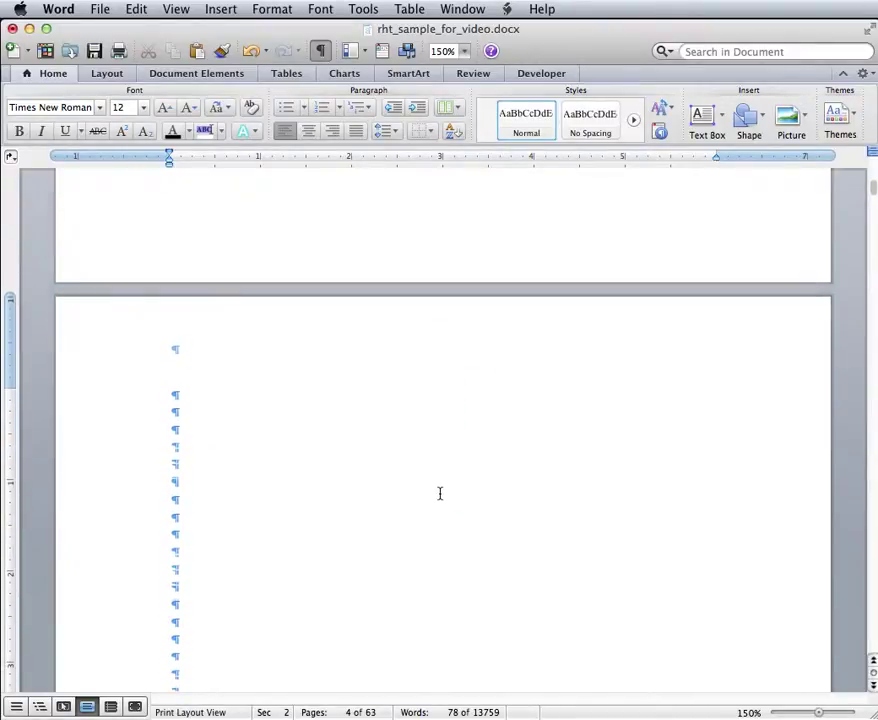
{"action": "scroll", "coordinate": [439, 493], "scroll_direction": "down", "scroll_amount": 3}
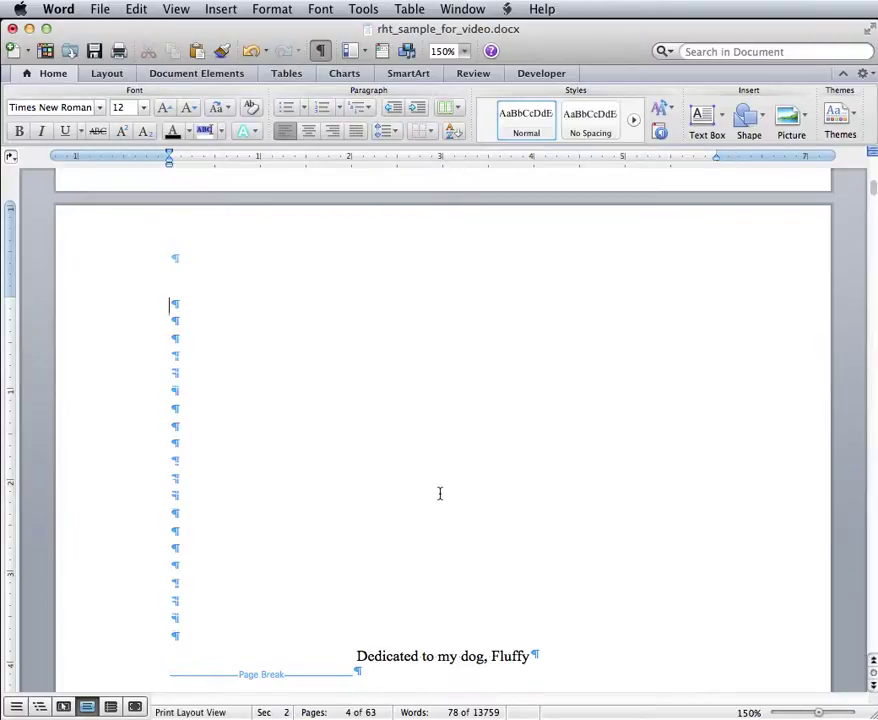
{"action": "scroll", "coordinate": [439, 493], "scroll_direction": "down", "scroll_amount": 4}
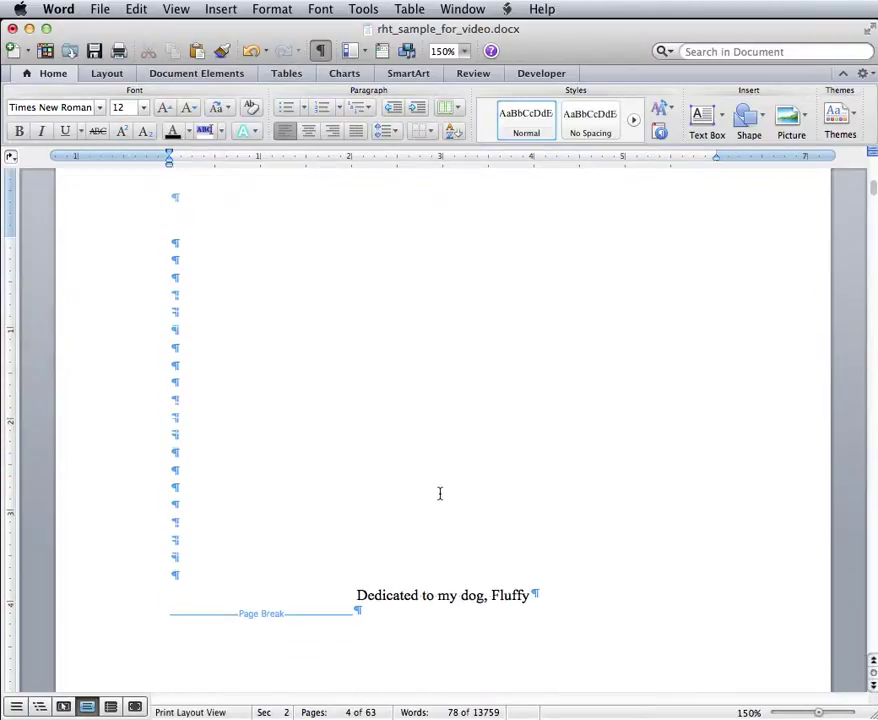
{"action": "scroll", "coordinate": [439, 493], "scroll_direction": "down", "scroll_amount": 6}
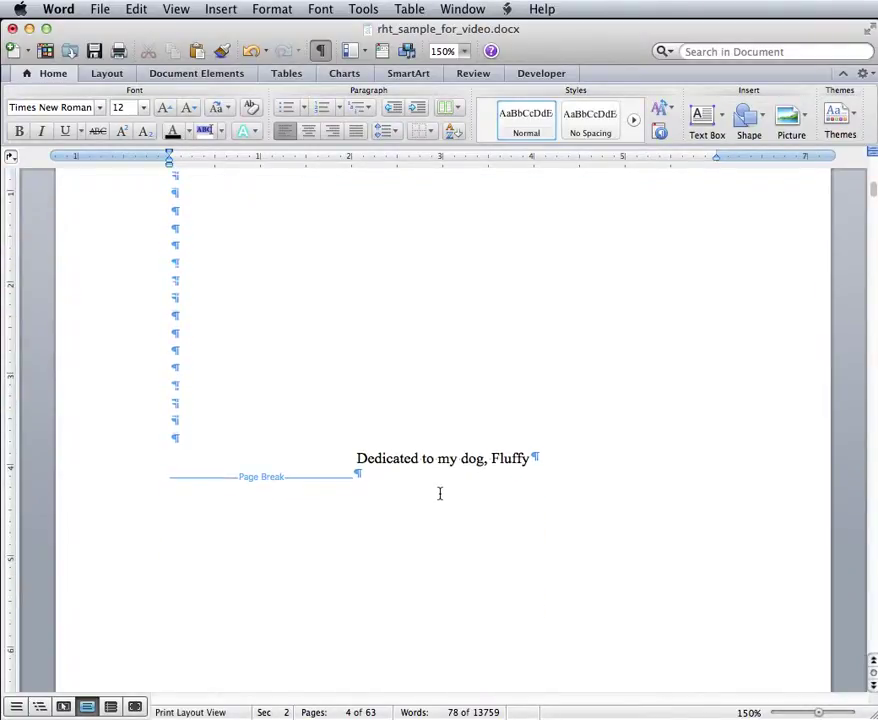
{"action": "scroll", "coordinate": [439, 493], "scroll_direction": "down", "scroll_amount": 4}
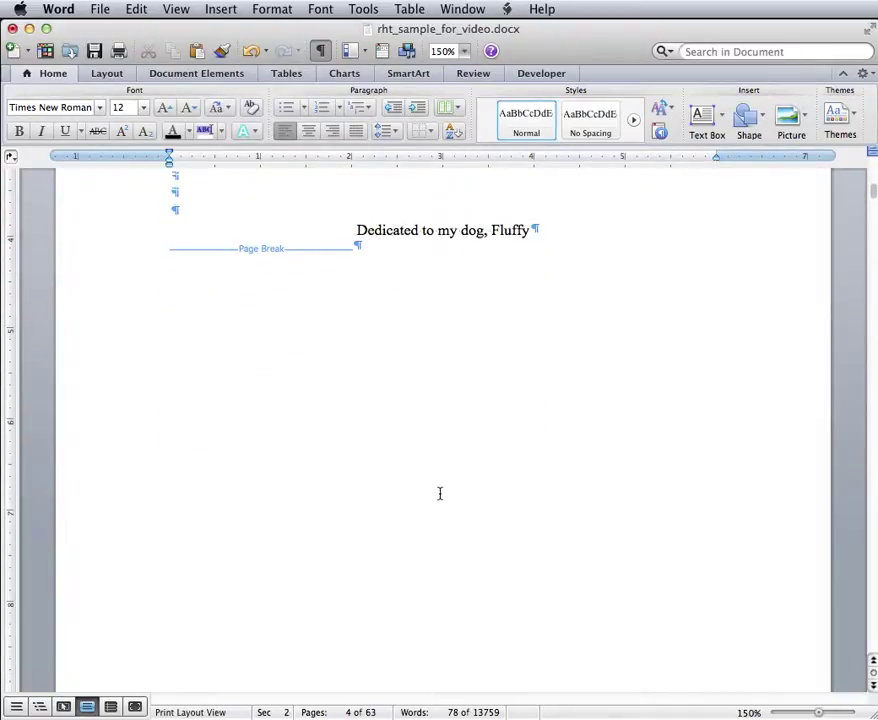
{"action": "scroll", "coordinate": [439, 493], "scroll_direction": "down", "scroll_amount": 5}
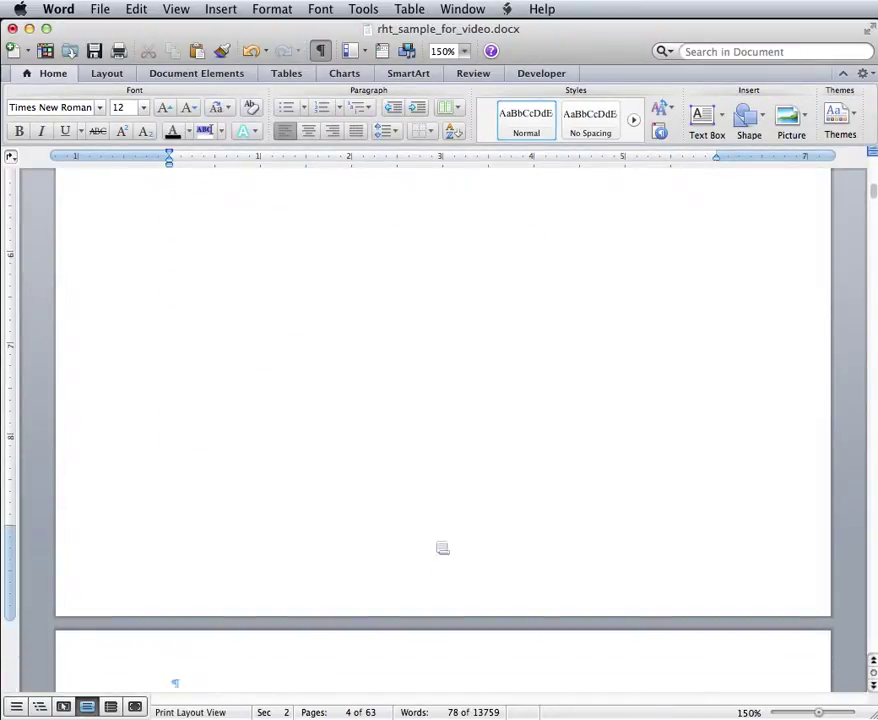
{"action": "double_click", "coordinate": [421, 590]}
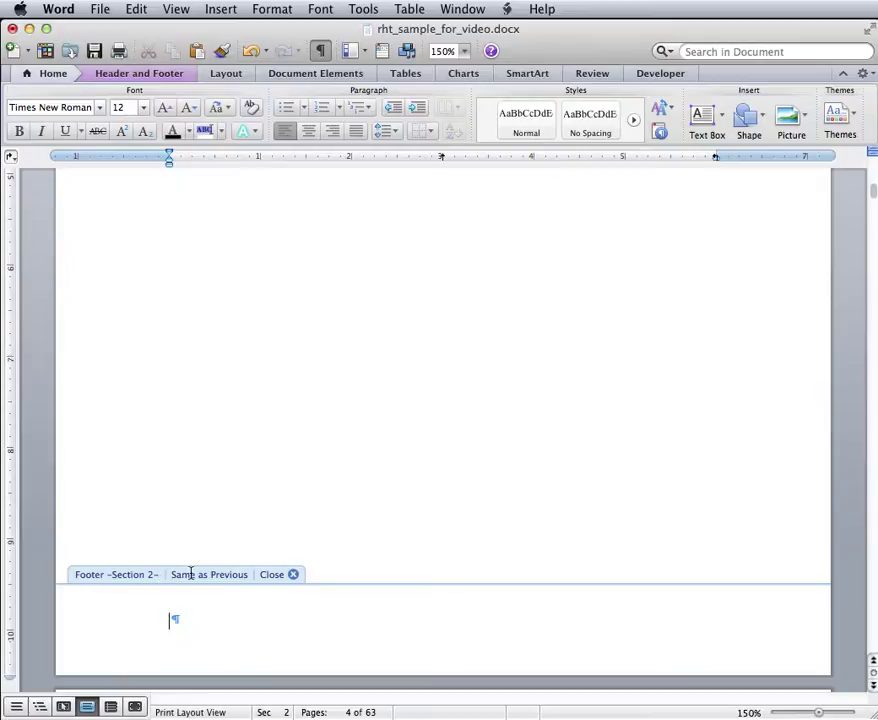
Uncheck Link to Previous for the section 2 footer and the section 2 header
{"action": "left_click", "coordinate": [154, 78]}
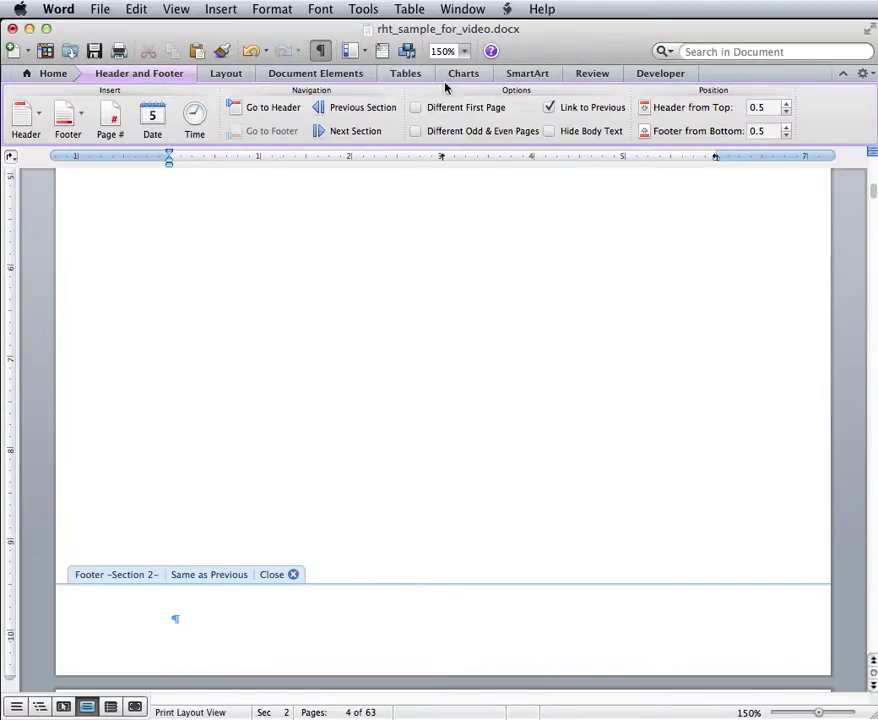
{"action": "left_click", "coordinate": [549, 108]}
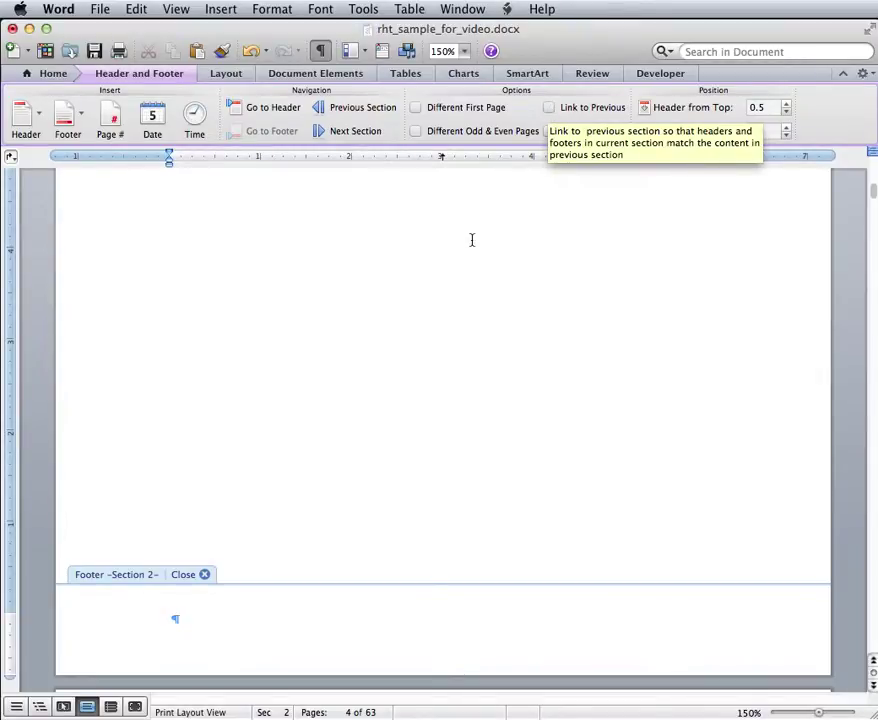
{"action": "scroll", "coordinate": [455, 288], "scroll_direction": "up", "scroll_amount": 5}
{"action": "scroll", "coordinate": [455, 287], "scroll_direction": "up", "scroll_amount": 10}
{"action": "left_click", "coordinate": [374, 259]}
{"action": "left_click", "coordinate": [574, 108]}
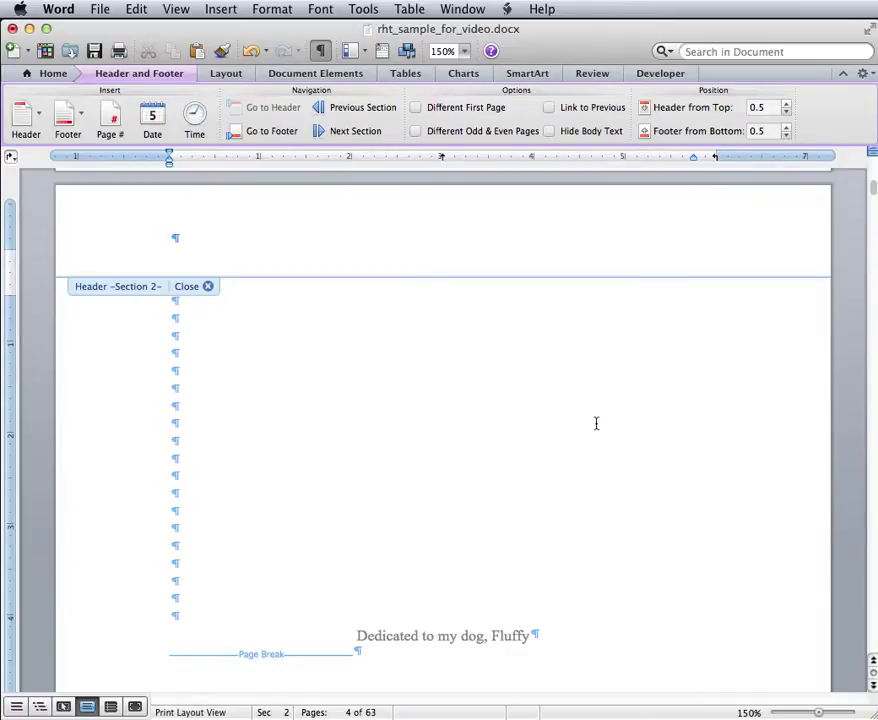
Return to the body and delete the old section break after TABLE OF CONTENTS PLACEHOLDER
{"action": "double_click", "coordinate": [530, 433]}
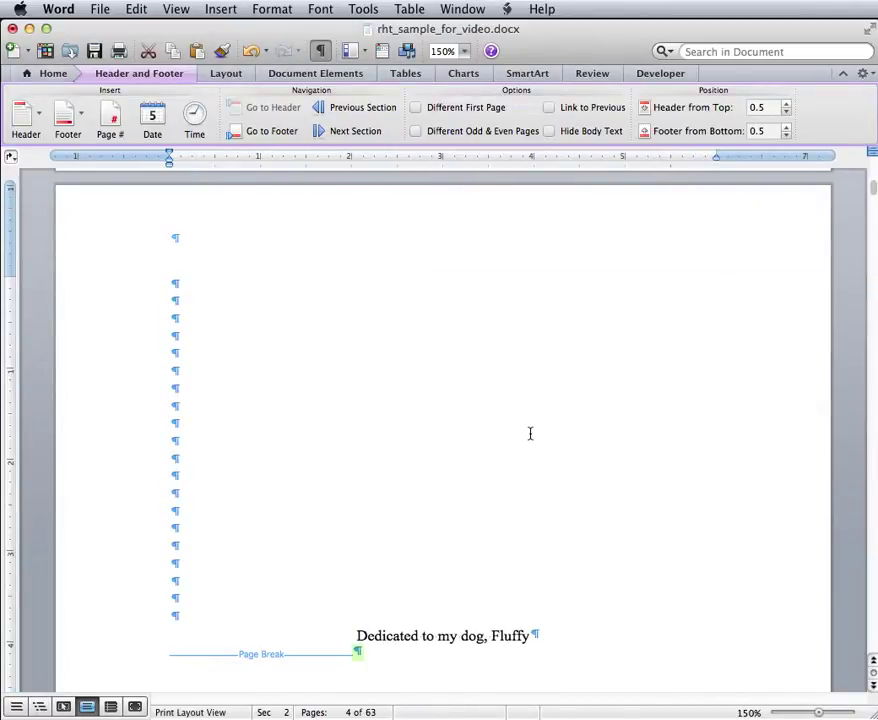
{"action": "scroll", "coordinate": [530, 433], "scroll_direction": "down", "scroll_amount": 10}
{"action": "scroll", "coordinate": [530, 432], "scroll_direction": "down", "scroll_amount": 10}
{"action": "scroll", "coordinate": [530, 432], "scroll_direction": "down", "scroll_amount": 10}
{"action": "scroll", "coordinate": [530, 432], "scroll_direction": "down", "scroll_amount": 5}
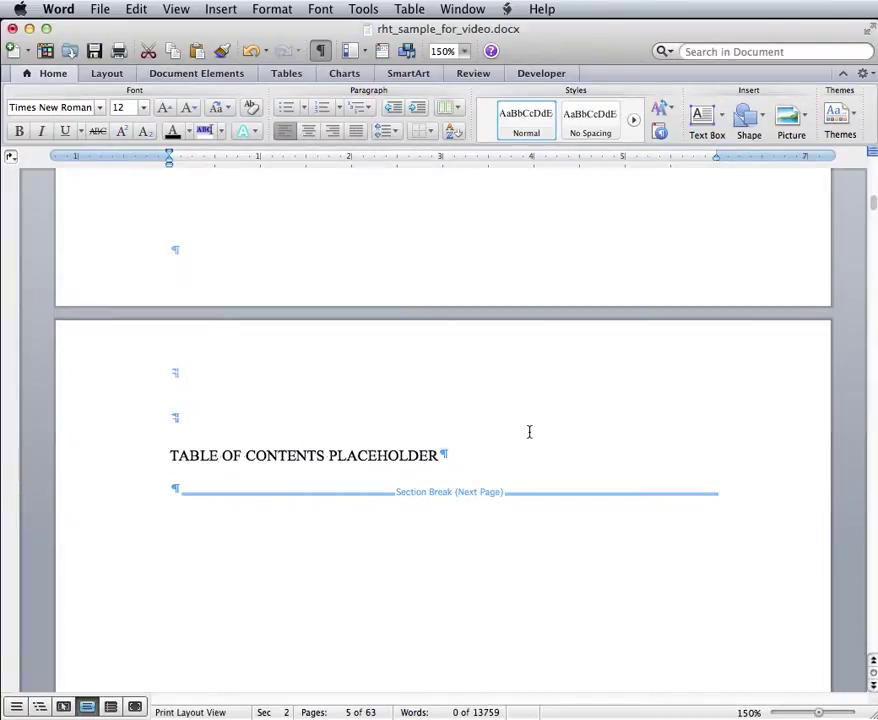
{"action": "scroll", "coordinate": [529, 464], "scroll_direction": "down", "scroll_amount": 6}
{"action": "scroll", "coordinate": [529, 464], "scroll_direction": "down", "scroll_amount": 6}
{"action": "scroll", "coordinate": [529, 464], "scroll_direction": "down", "scroll_amount": 1}
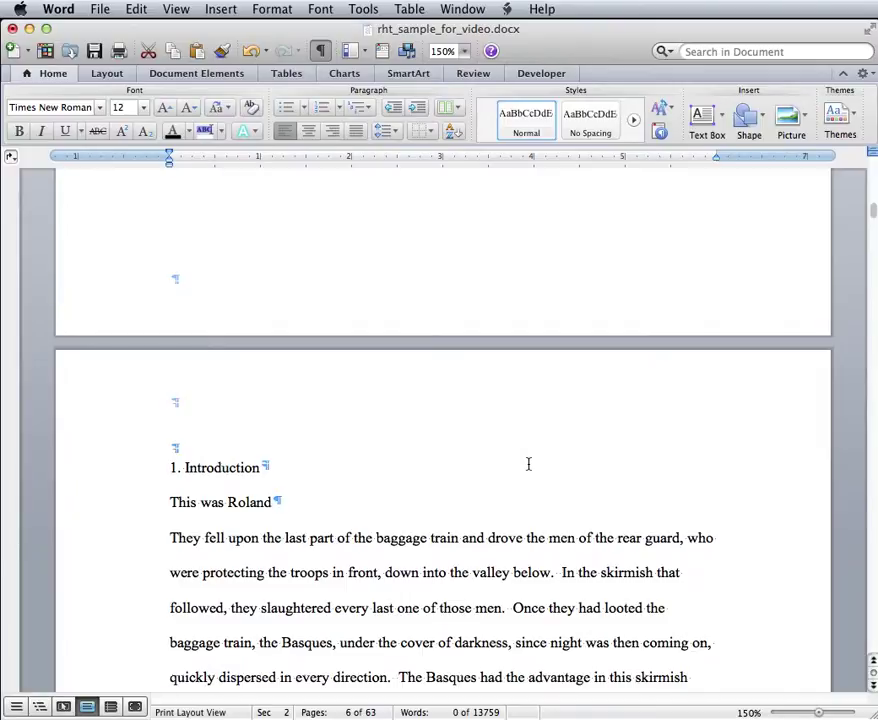
{"action": "scroll", "coordinate": [529, 464], "scroll_direction": "up", "scroll_amount": 10}
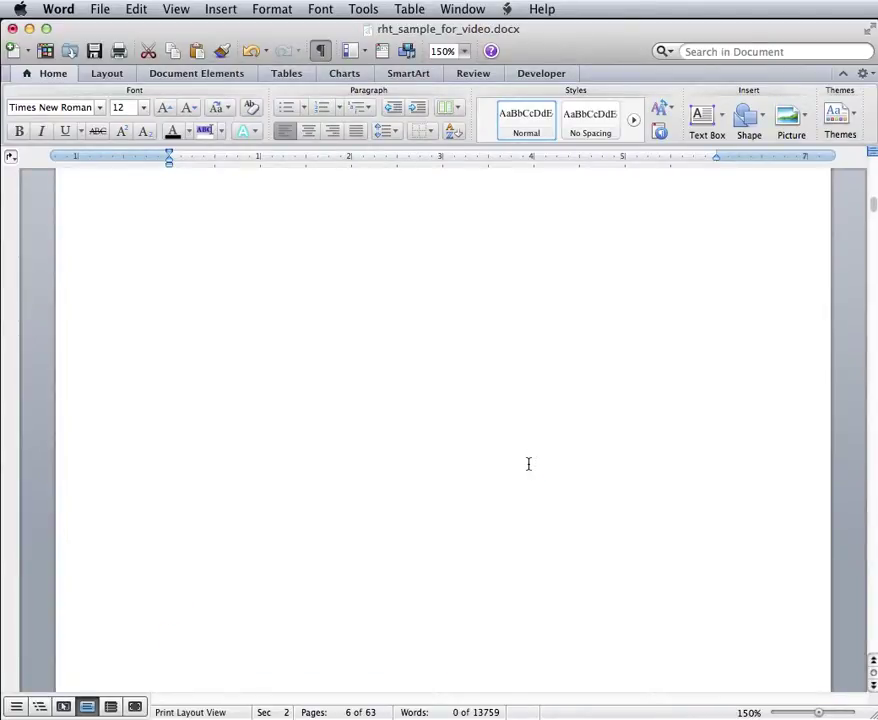
{"action": "scroll", "coordinate": [529, 464], "scroll_direction": "up", "scroll_amount": 2}
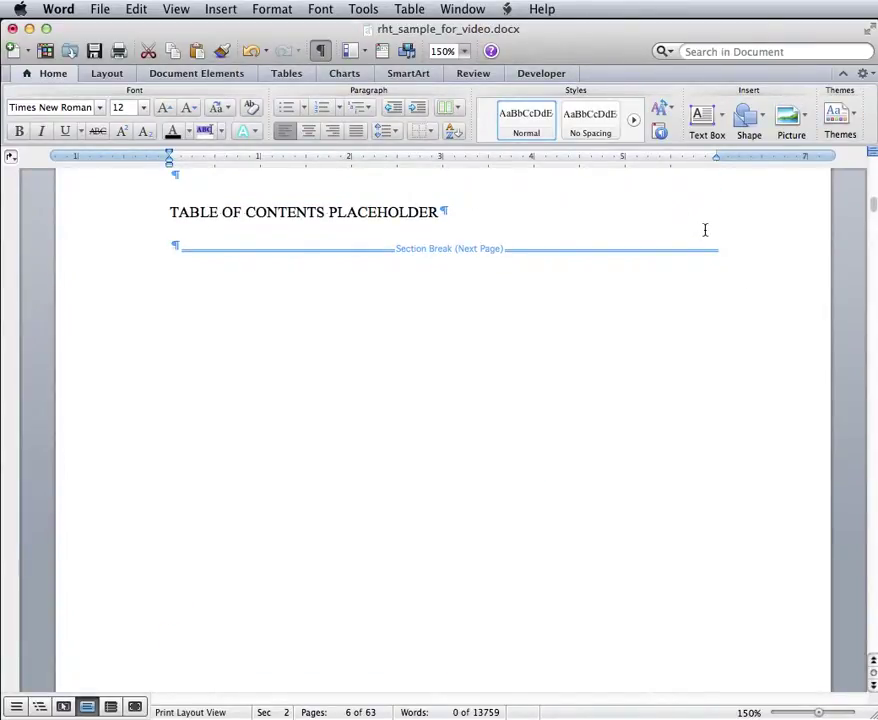
{"action": "left_click", "coordinate": [439, 212]}
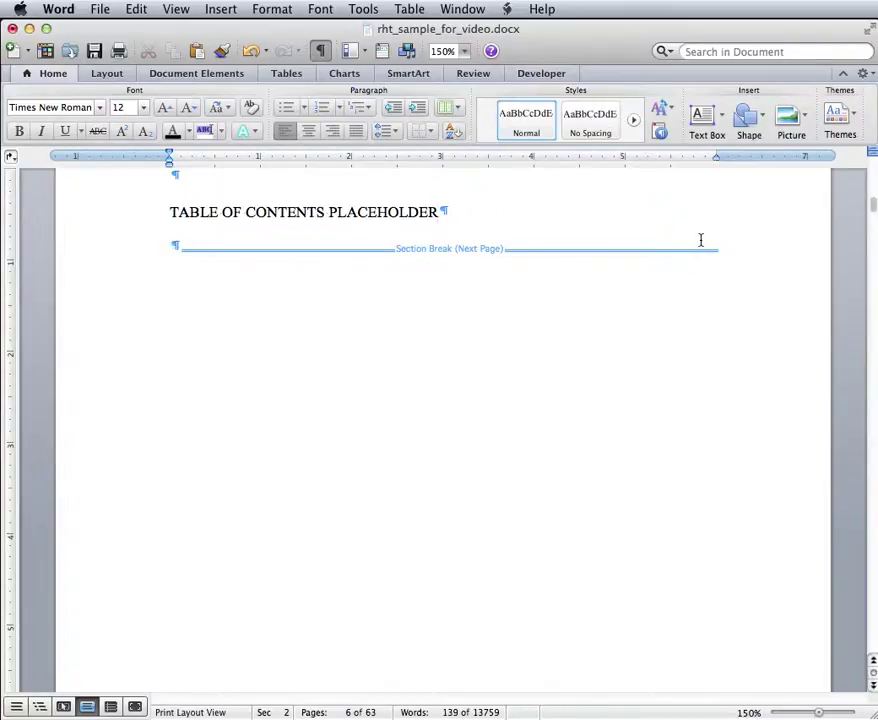
{"action": "key", "text": "shift+Right"}
{"action": "key", "text": "shift+Right"}
{"action": "key", "text": "Delete"}
Insert a Section Break (Next Page) on the empty line below the placeholder
{"action": "left_click", "coordinate": [243, 245]}
{"action": "left_click", "coordinate": [219, 9]}
{"action": "mouse_move", "coordinate": [300, 29]}
{"action": "left_click", "coordinate": [447, 78]}
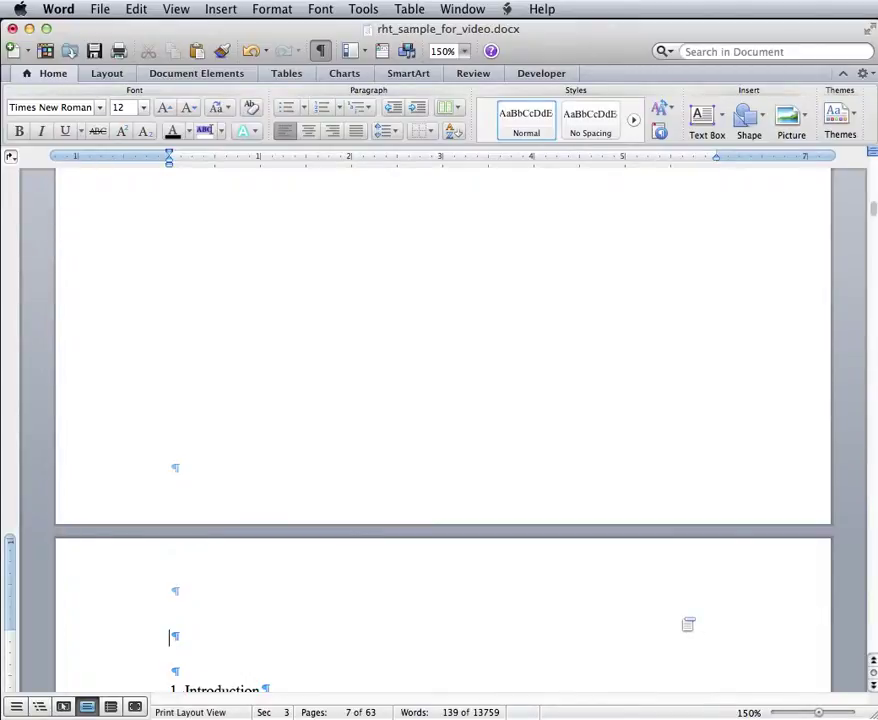
Open the page 7 header and footer and uncheck Link to Previous for both
{"action": "double_click", "coordinate": [419, 585]}
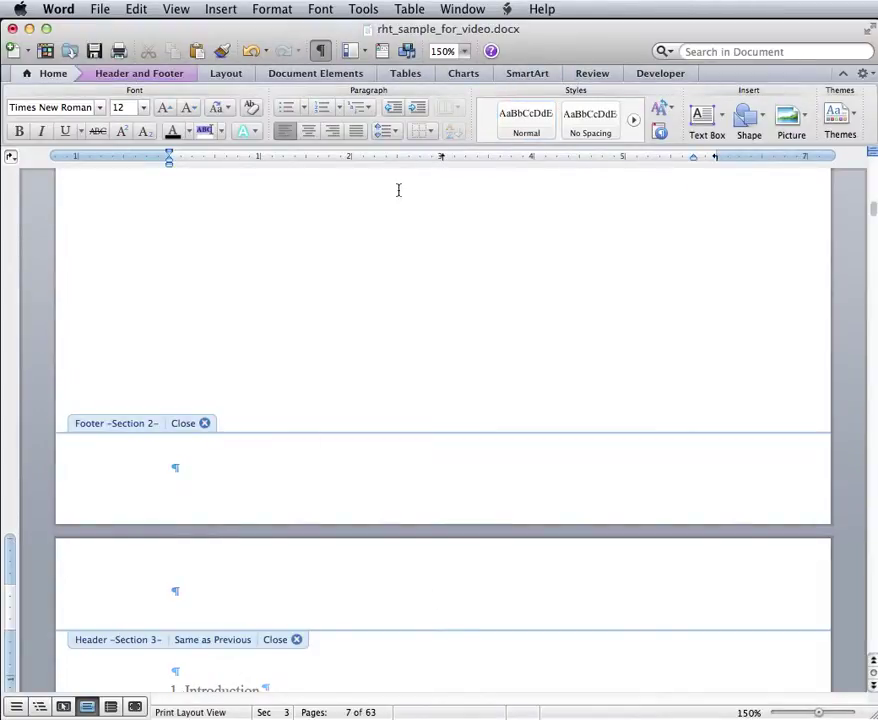
{"action": "left_click", "coordinate": [139, 73]}
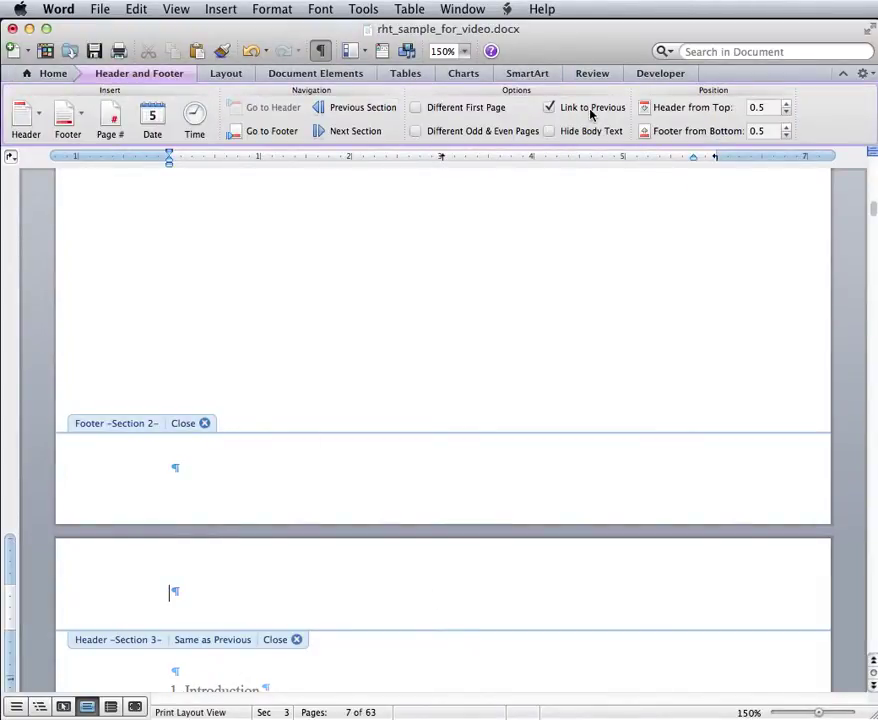
{"action": "left_click", "coordinate": [591, 110]}
{"action": "scroll", "coordinate": [566, 480], "scroll_direction": "down", "scroll_amount": 15}
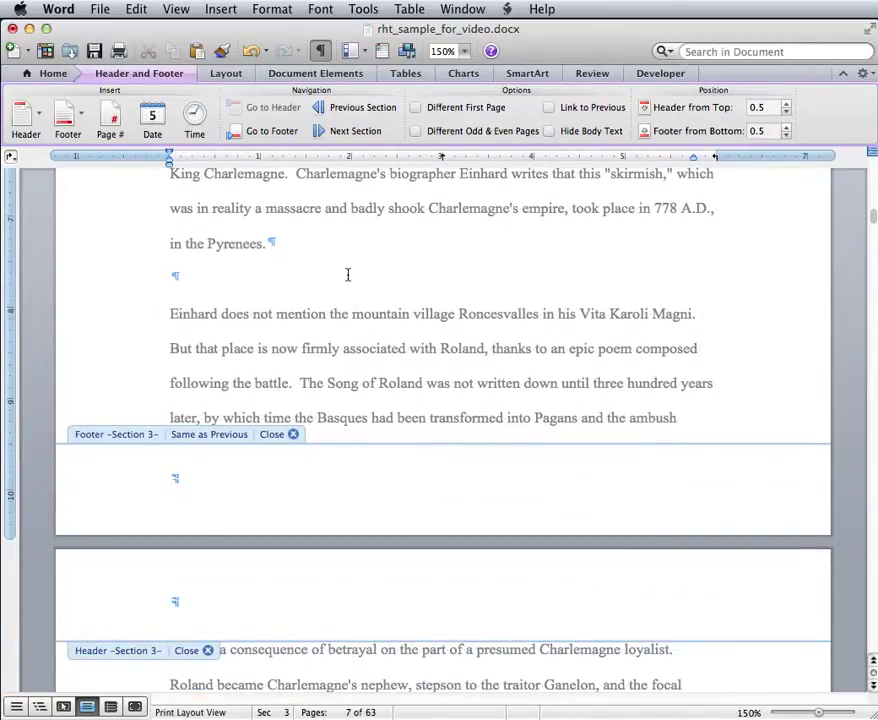
{"action": "left_click", "coordinate": [320, 51]}
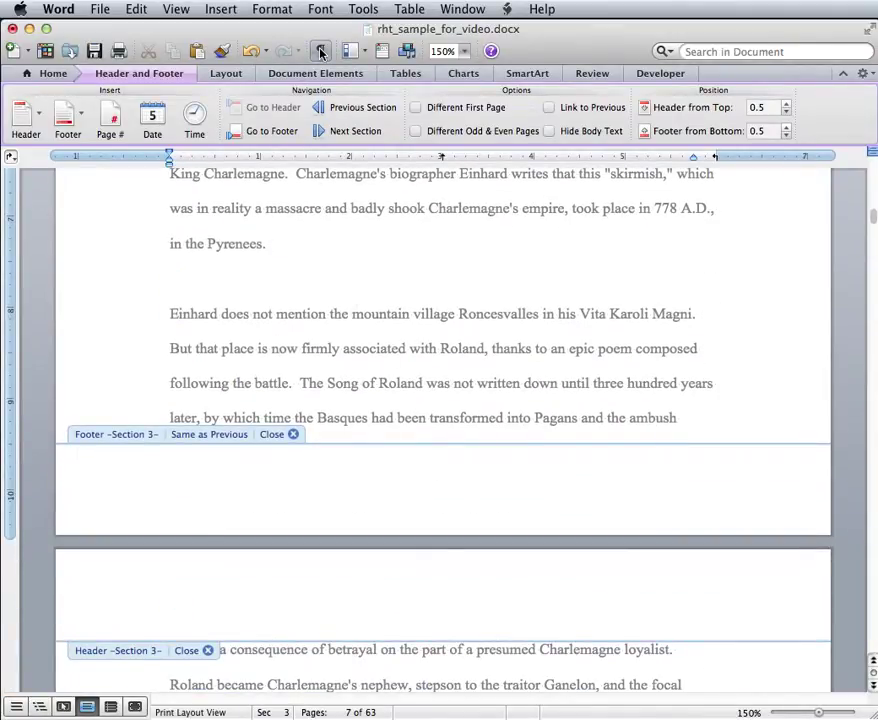
{"action": "left_click", "coordinate": [320, 51]}
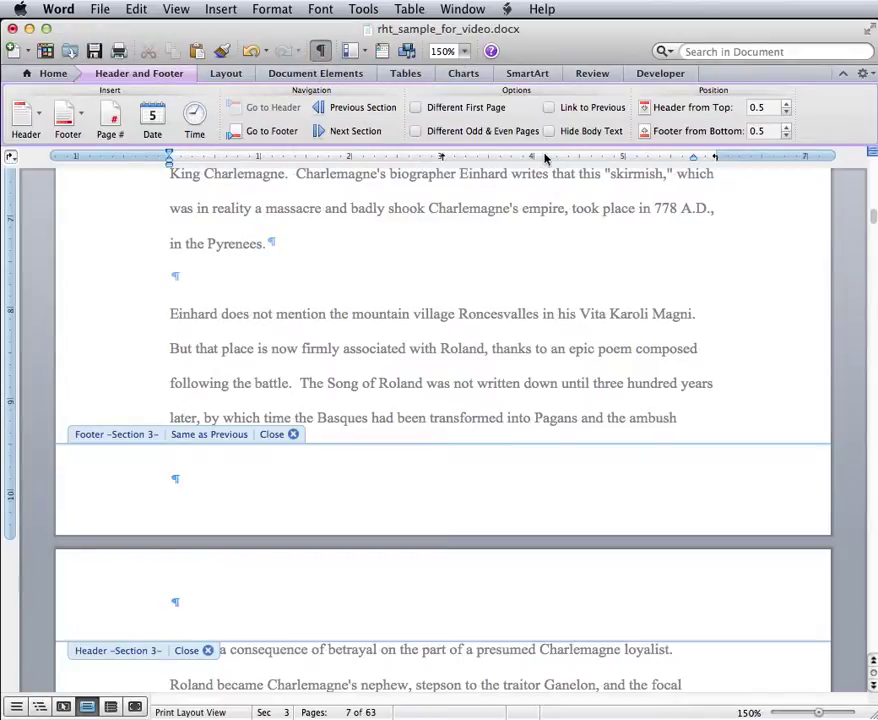
{"action": "left_click", "coordinate": [573, 106]}
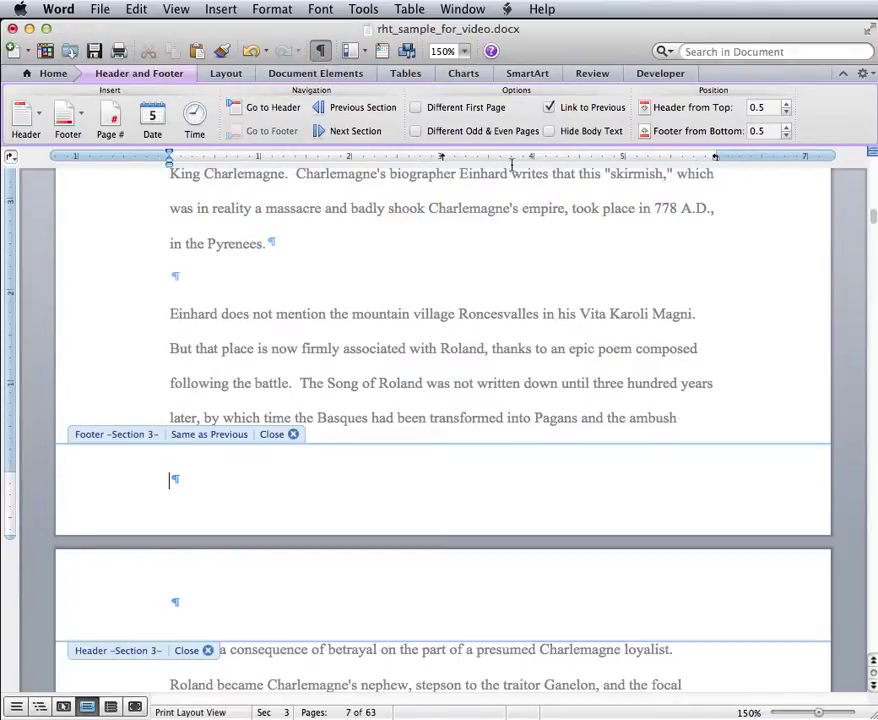
{"action": "left_click", "coordinate": [575, 108]}
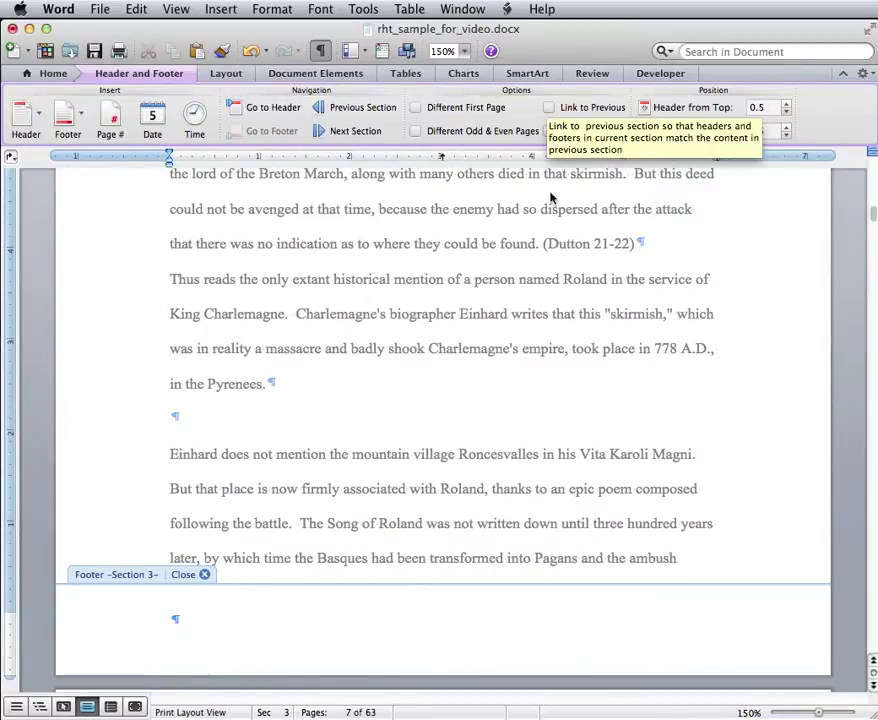
Go back to the empty section 2 footer on page 6 and open the Insert menu
{"action": "scroll", "coordinate": [423, 584], "scroll_direction": "up", "scroll_amount": 3}
{"action": "scroll", "coordinate": [424, 589], "scroll_direction": "up", "scroll_amount": 10}
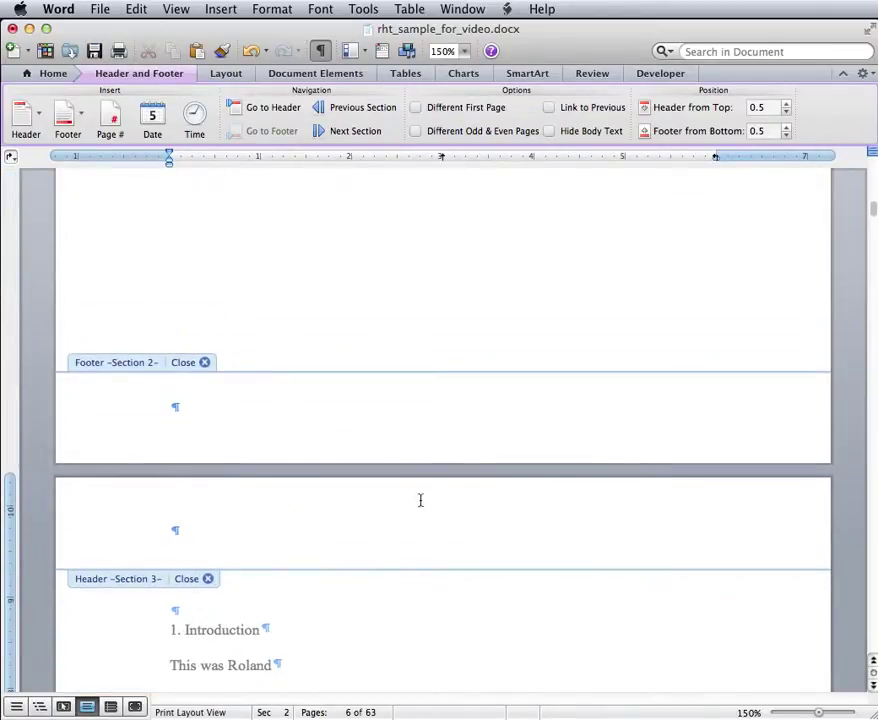
{"action": "left_click", "coordinate": [412, 430]}
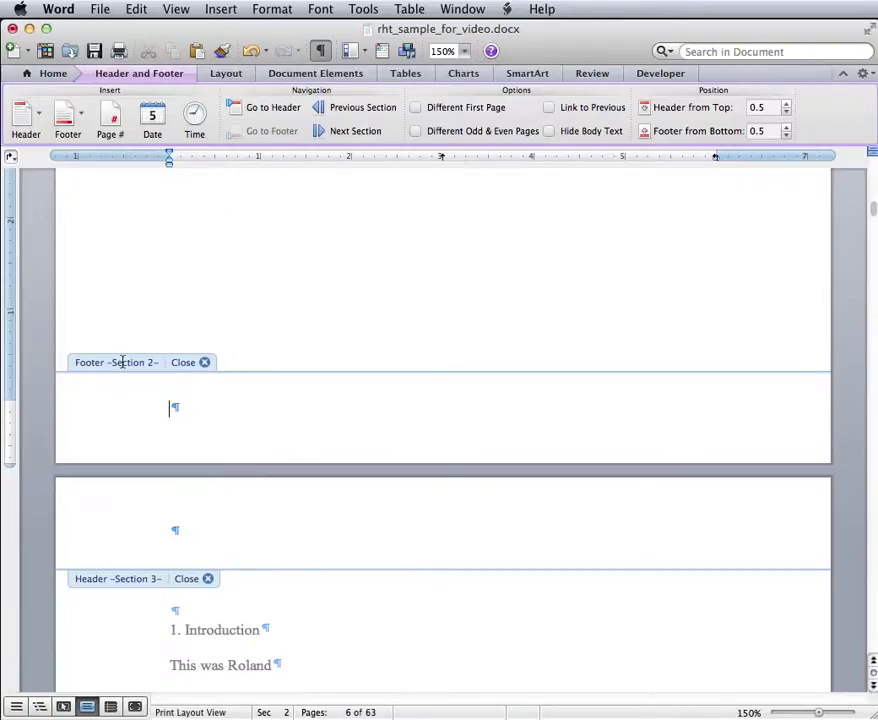
{"action": "left_click", "coordinate": [222, 9]}
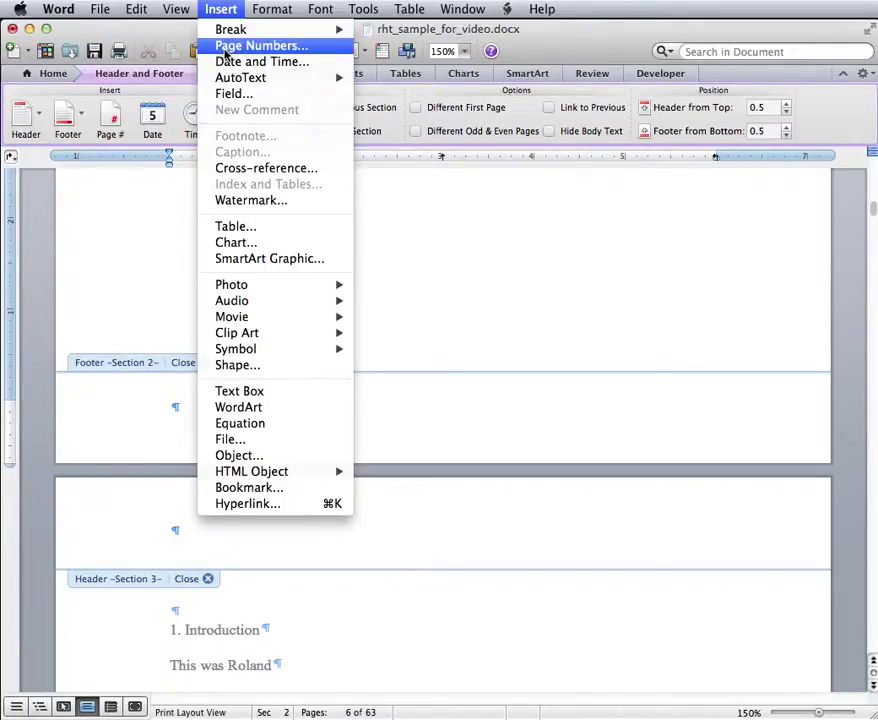
Insert centered page numbers formatted i, ii, iii, continuing from the previous section
{"action": "left_click", "coordinate": [226, 46]}
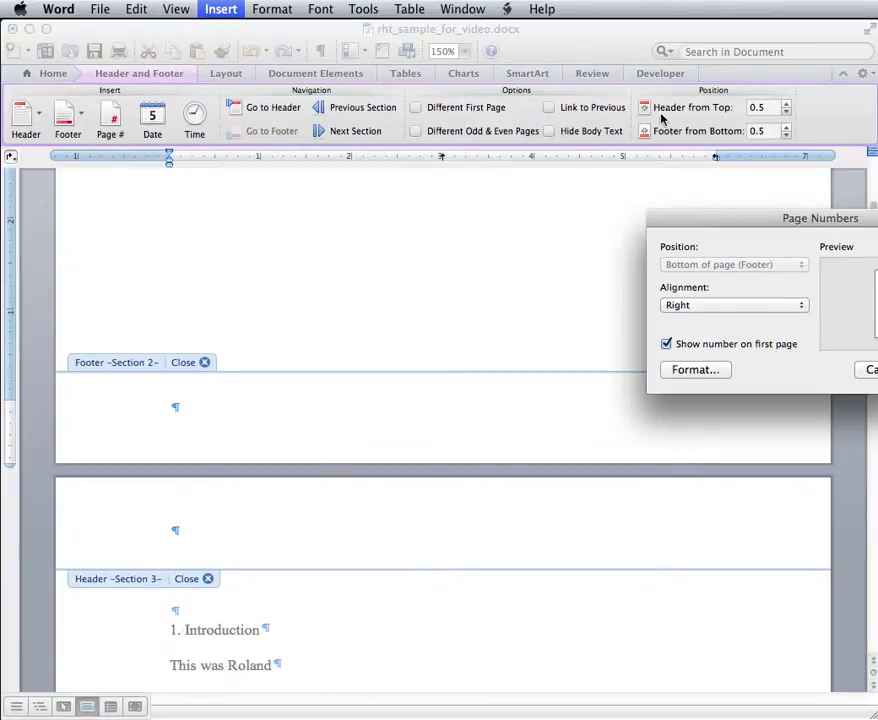
{"action": "left_click_drag", "start_coordinate": [780, 220], "coordinate": [465, 220]}
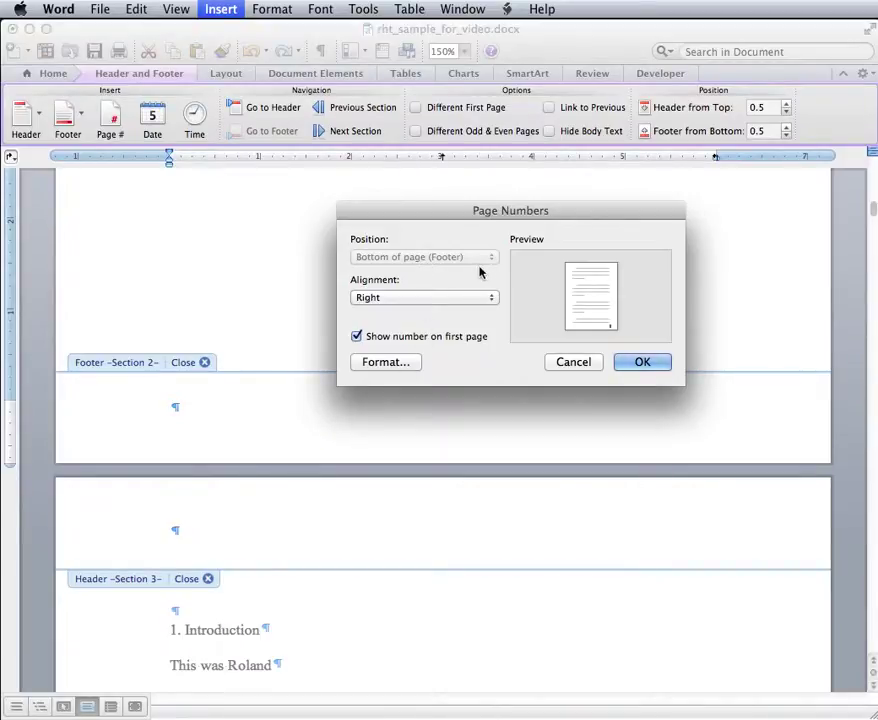
{"action": "left_click", "coordinate": [457, 299]}
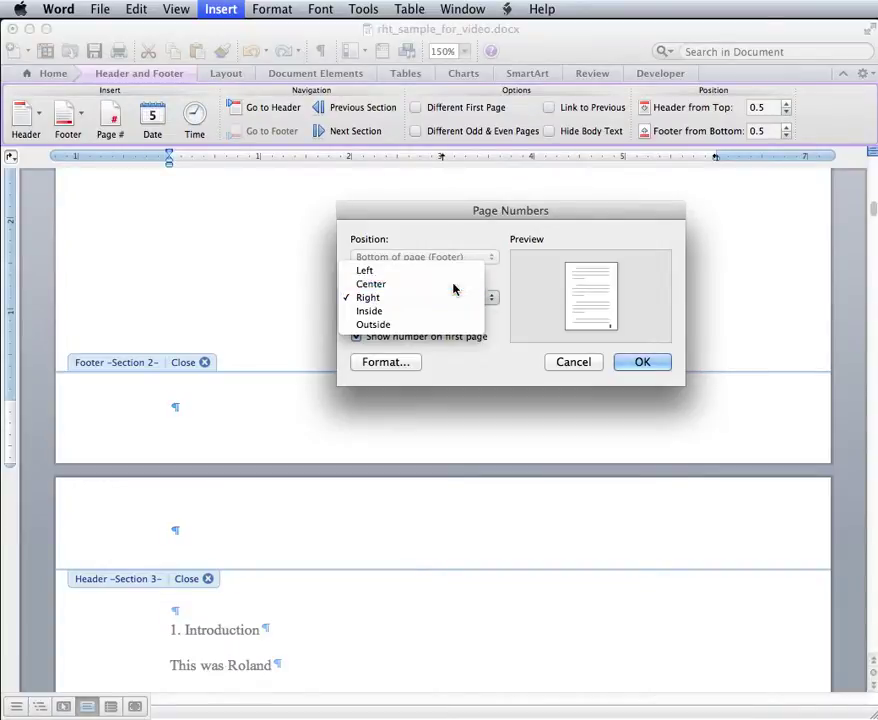
{"action": "left_click", "coordinate": [453, 286]}
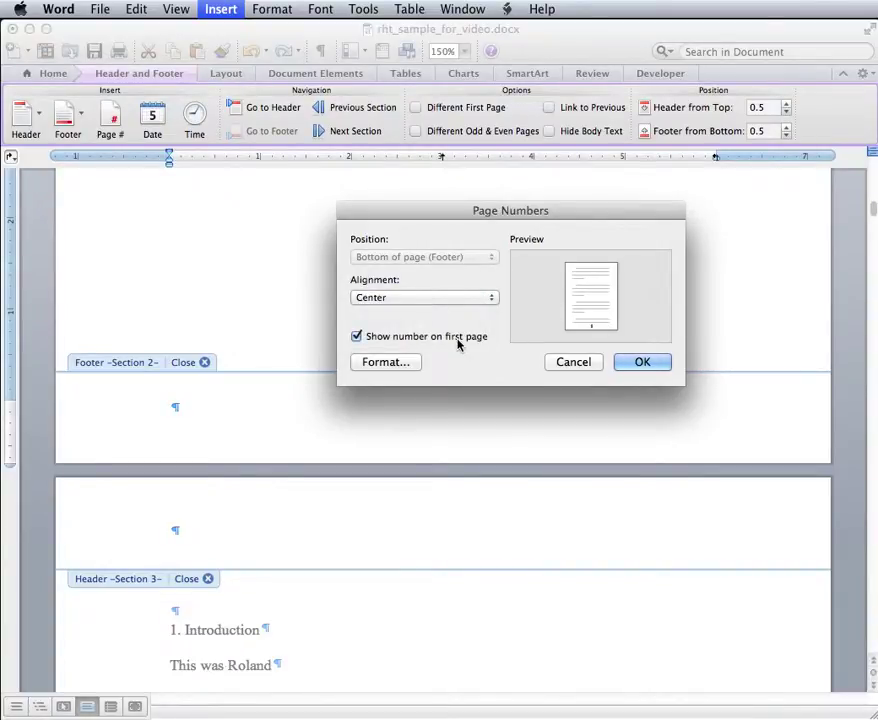
{"action": "left_click", "coordinate": [397, 364]}
{"action": "left_click_drag", "start_coordinate": [788, 335], "coordinate": [541, 306]}
{"action": "left_click", "coordinate": [617, 337]}
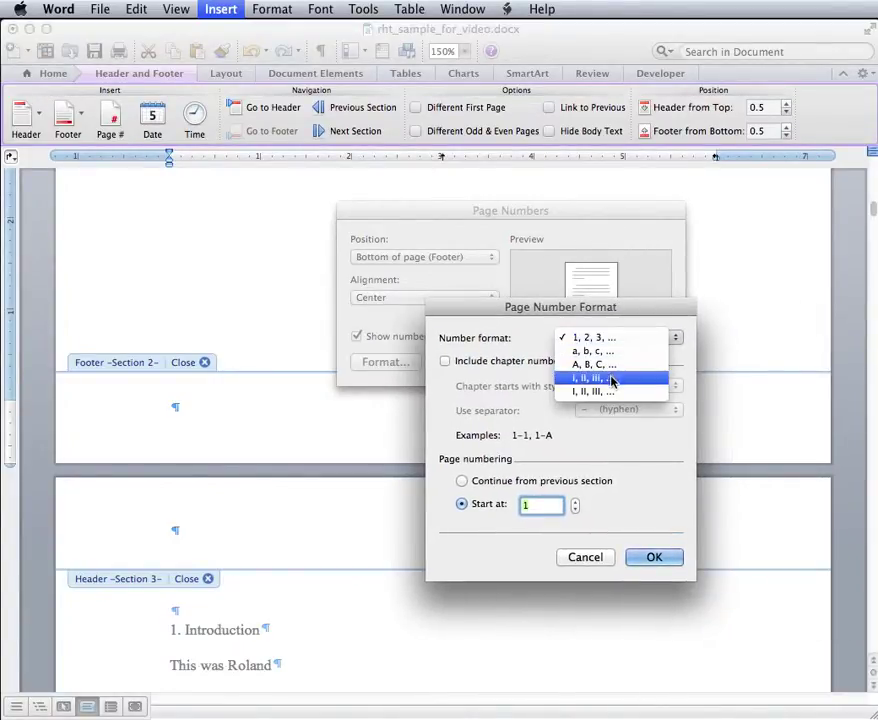
{"action": "left_click", "coordinate": [613, 380]}
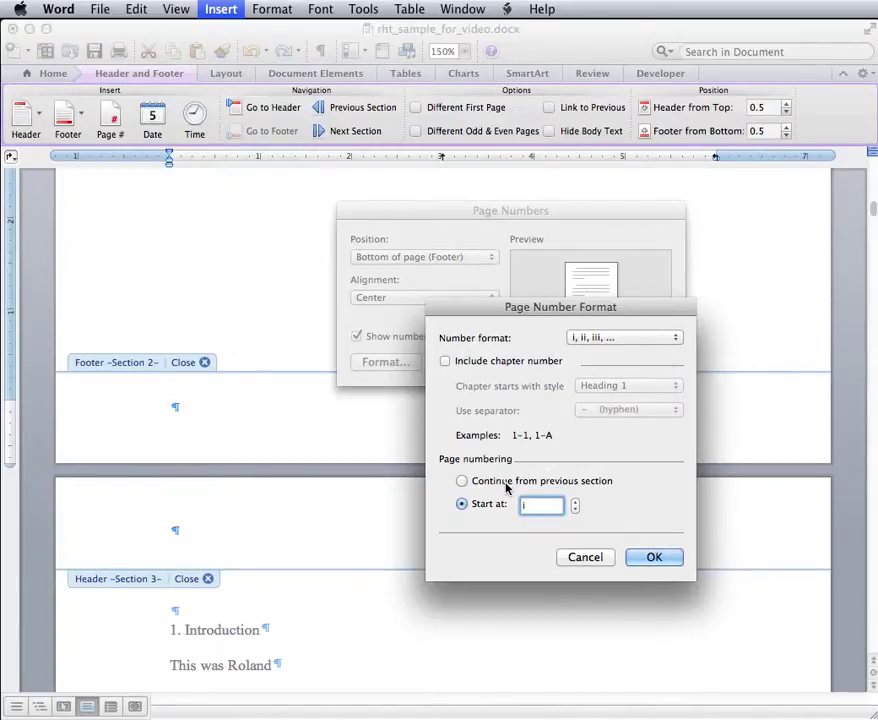
{"action": "left_click", "coordinate": [510, 484]}
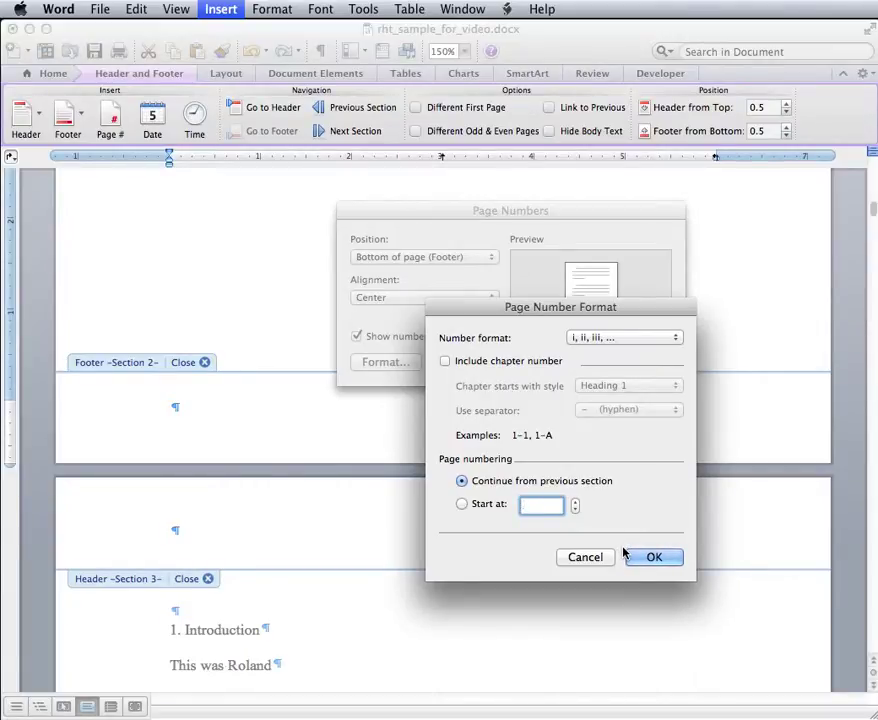
{"action": "left_click", "coordinate": [653, 557]}
{"action": "left_click", "coordinate": [646, 366]}
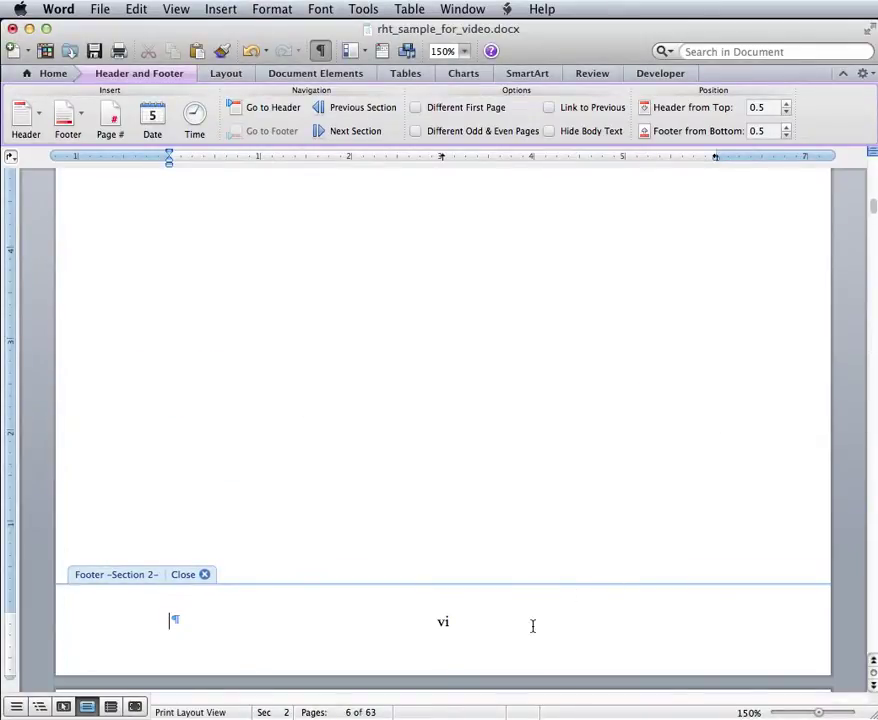
{"action": "scroll", "coordinate": [530, 626], "scroll_direction": "up", "scroll_amount": 5}
{"action": "scroll", "coordinate": [530, 626], "scroll_direction": "up", "scroll_amount": 8}
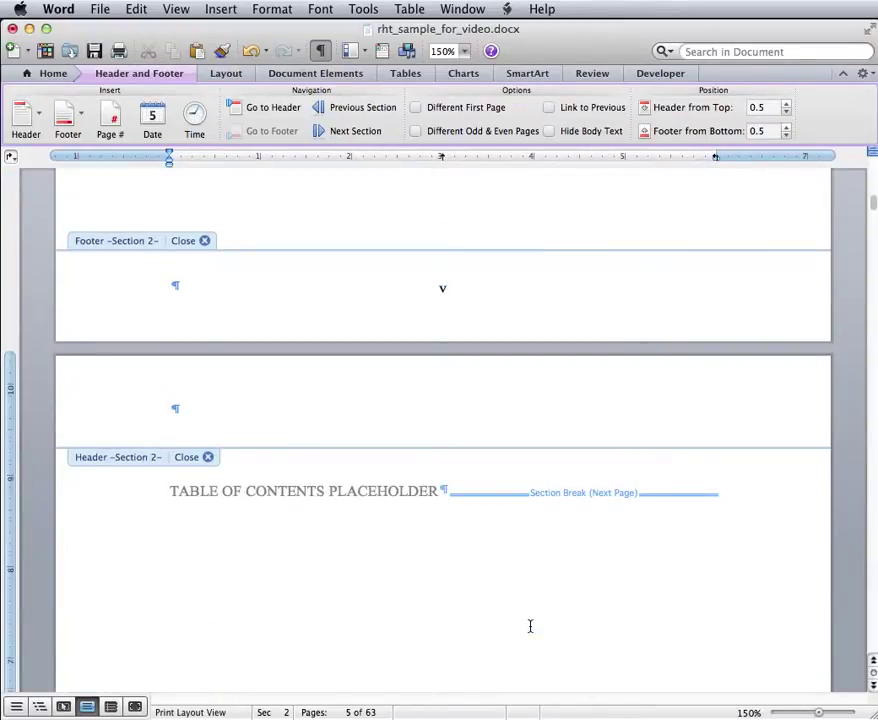
{"action": "scroll", "coordinate": [518, 384], "scroll_direction": "up", "scroll_amount": 15}
{"action": "scroll", "coordinate": [510, 378], "scroll_direction": "up", "scroll_amount": 15}
{"action": "scroll", "coordinate": [510, 376], "scroll_direction": "up", "scroll_amount": 10}
{"action": "scroll", "coordinate": [510, 344], "scroll_direction": "up", "scroll_amount": 2}
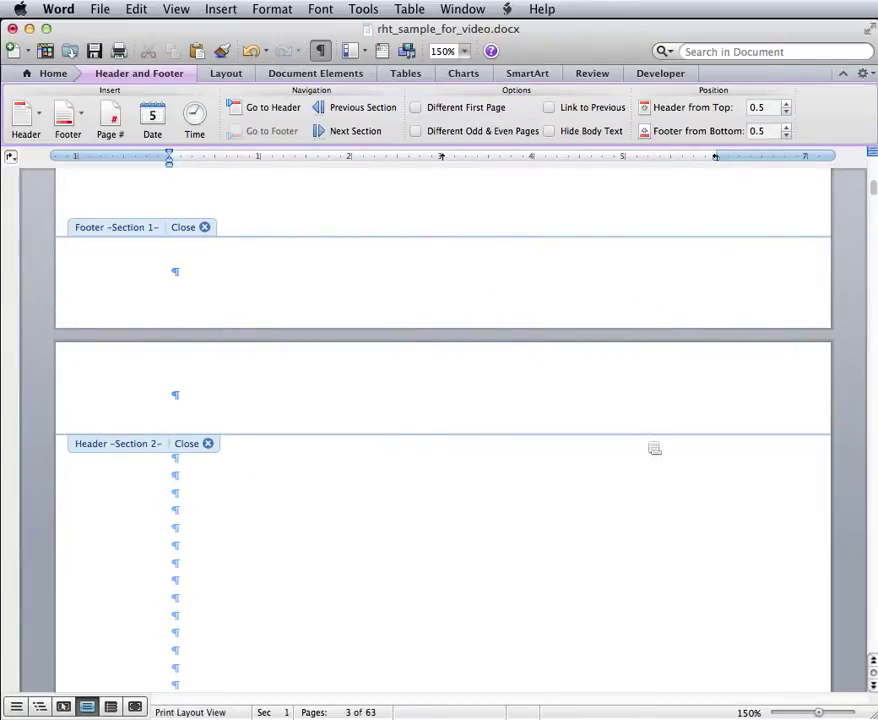
{"action": "scroll", "coordinate": [649, 561], "scroll_direction": "down", "scroll_amount": 8}
{"action": "scroll", "coordinate": [649, 561], "scroll_direction": "down", "scroll_amount": 10}
{"action": "scroll", "coordinate": [623, 630], "scroll_direction": "down", "scroll_amount": 15}
{"action": "scroll", "coordinate": [623, 630], "scroll_direction": "down", "scroll_amount": 8}
Insert right-aligned 1, 2, 3 page numbers in the section 3 header, starting at 1
{"action": "left_click", "coordinate": [454, 395]}
{"action": "left_click", "coordinate": [222, 9]}
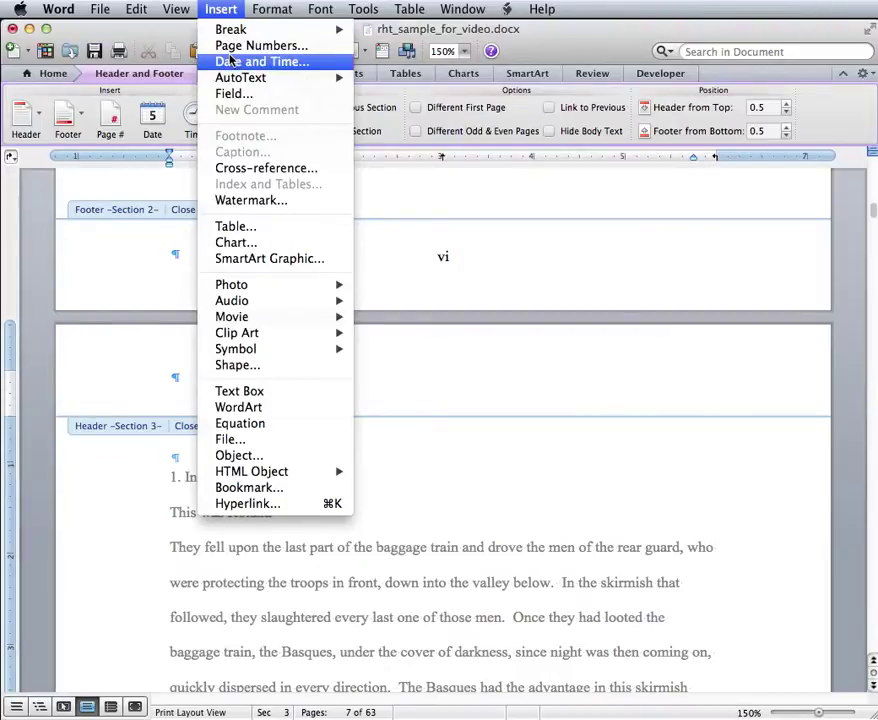
{"action": "left_click", "coordinate": [252, 45]}
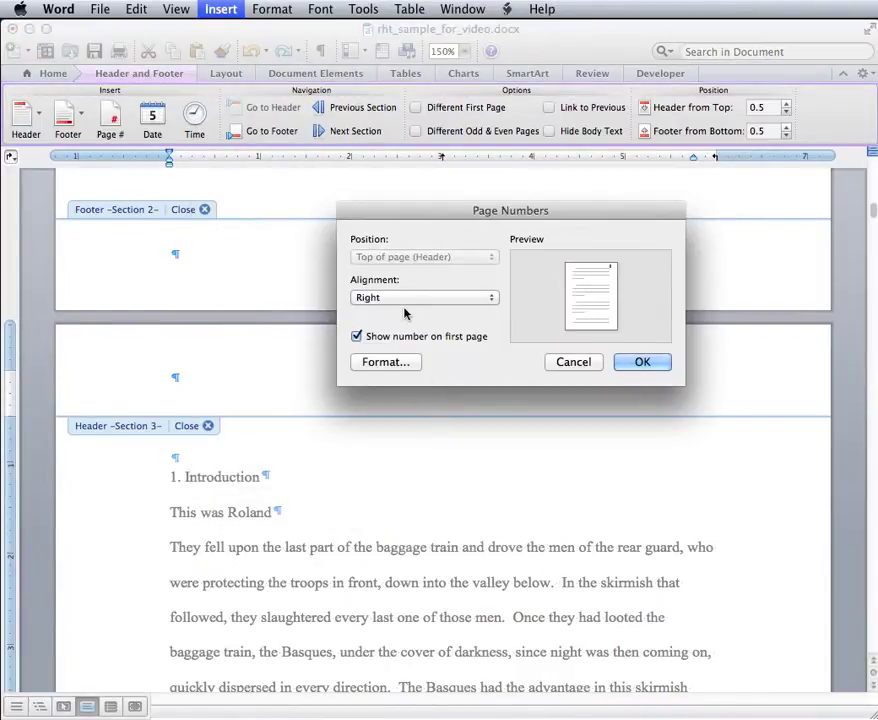
{"action": "left_click", "coordinate": [373, 364]}
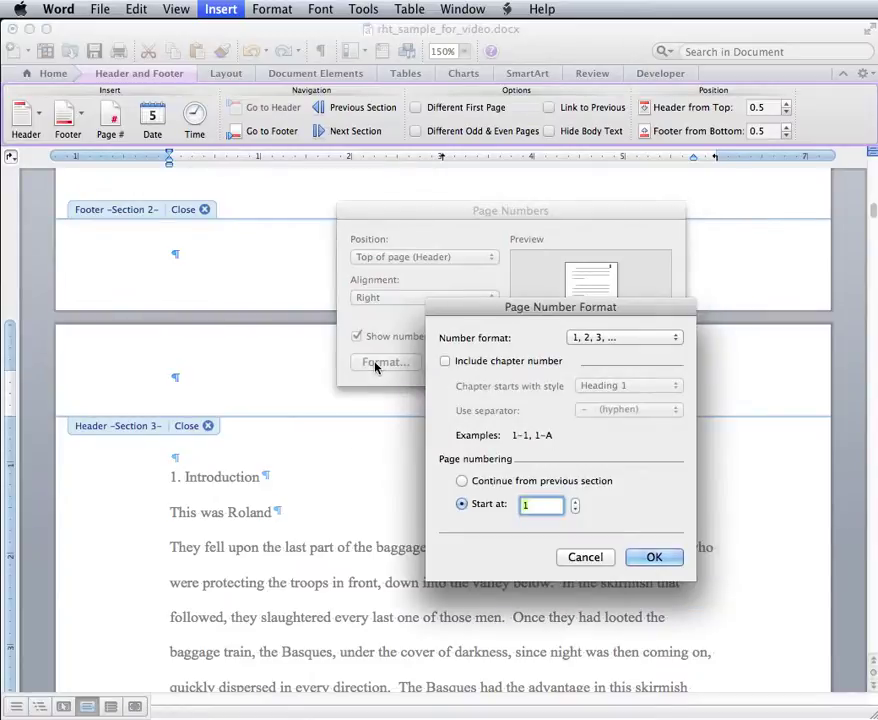
{"action": "left_click", "coordinate": [589, 339]}
{"action": "left_click", "coordinate": [589, 338]}
{"action": "left_click", "coordinate": [654, 558]}
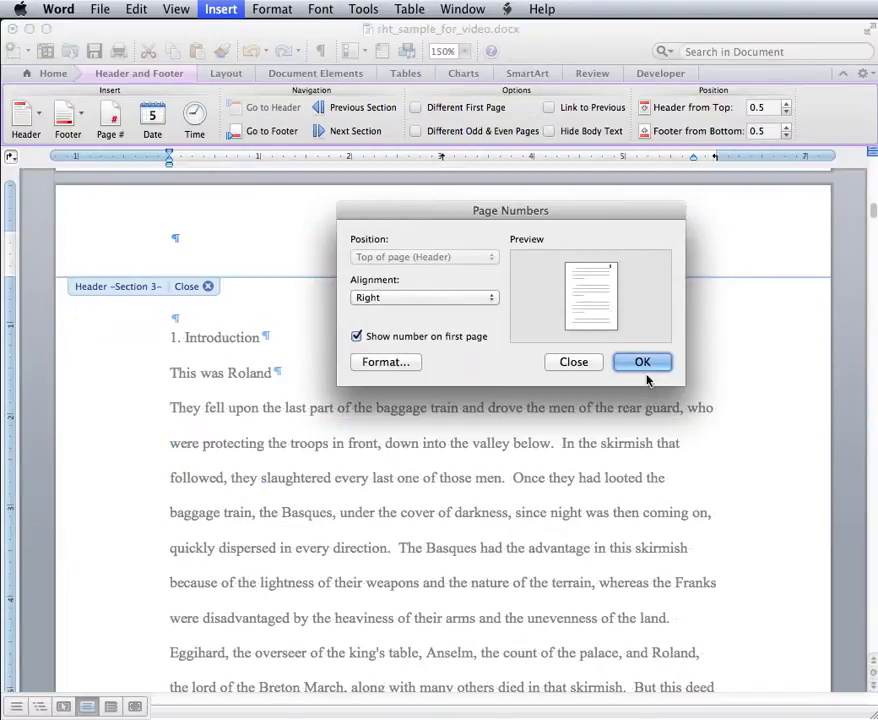
{"action": "left_click", "coordinate": [648, 364]}
{"action": "scroll", "coordinate": [722, 567], "scroll_direction": "down", "scroll_amount": 2}
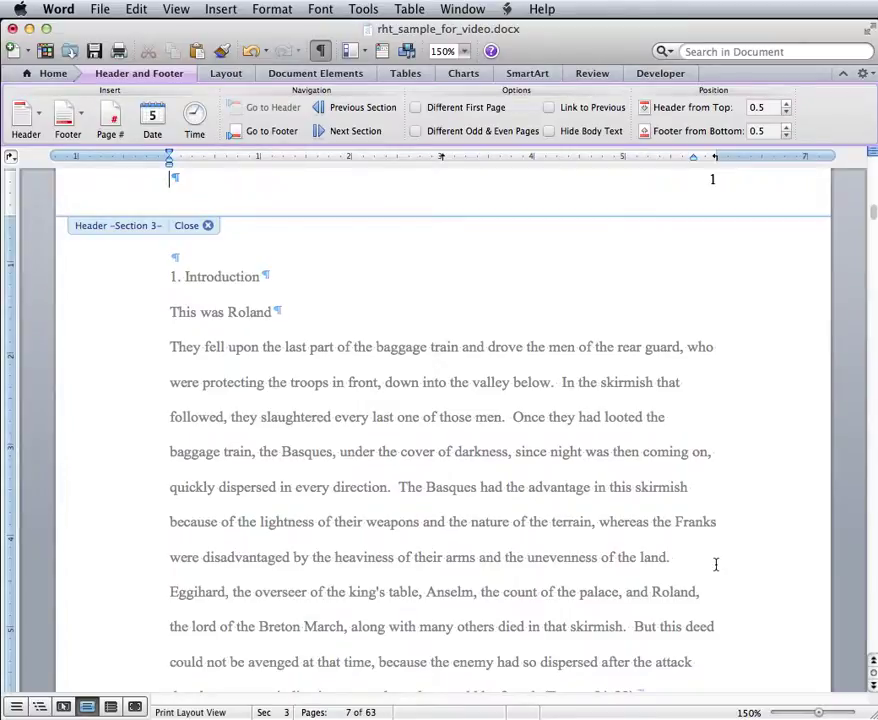